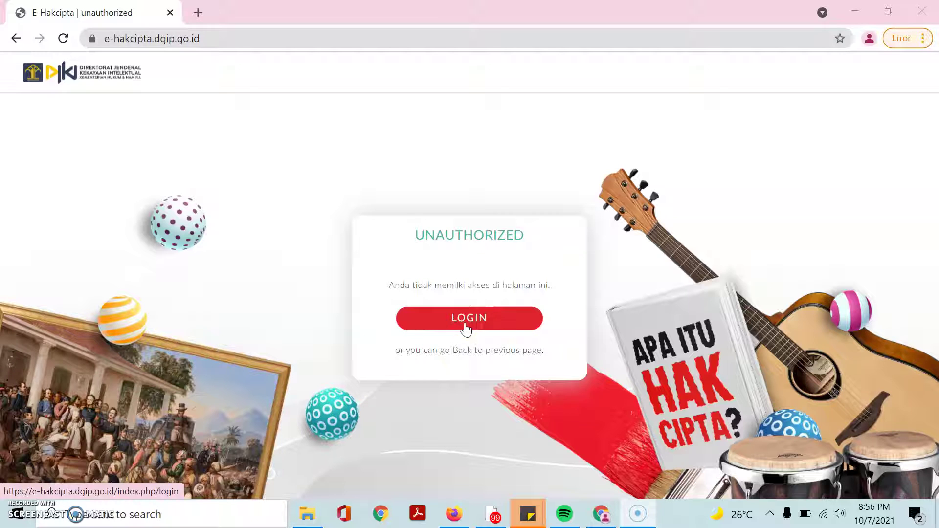
Step: Go to the member login page and open the form for creating a new account
left_click(464, 352)
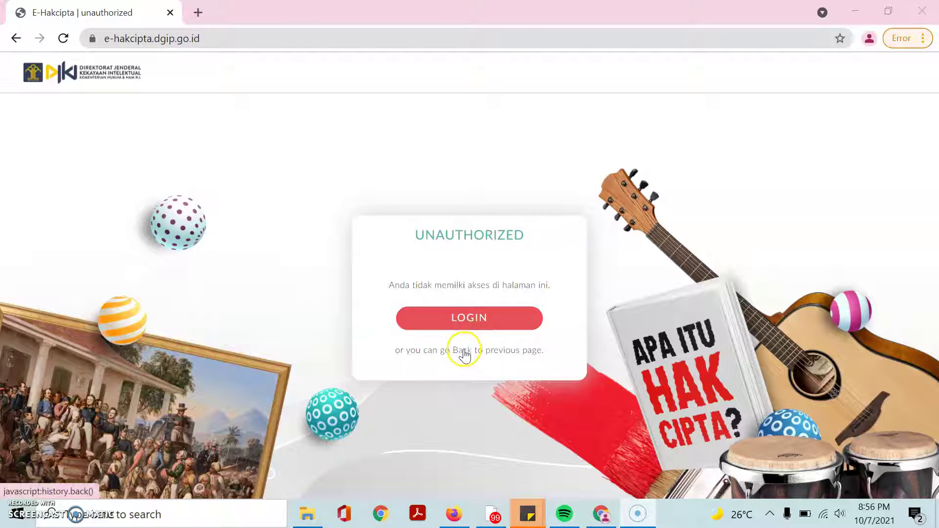
left_click(465, 322)
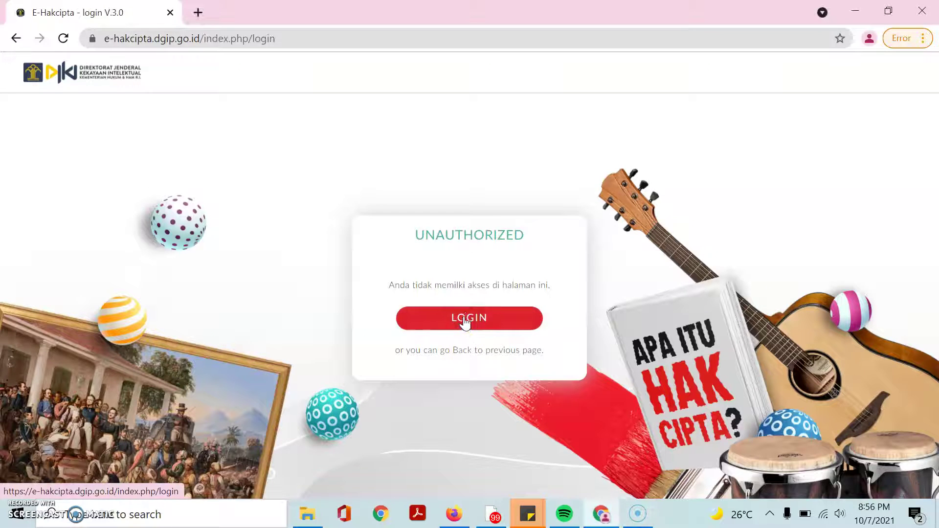
left_click(456, 376)
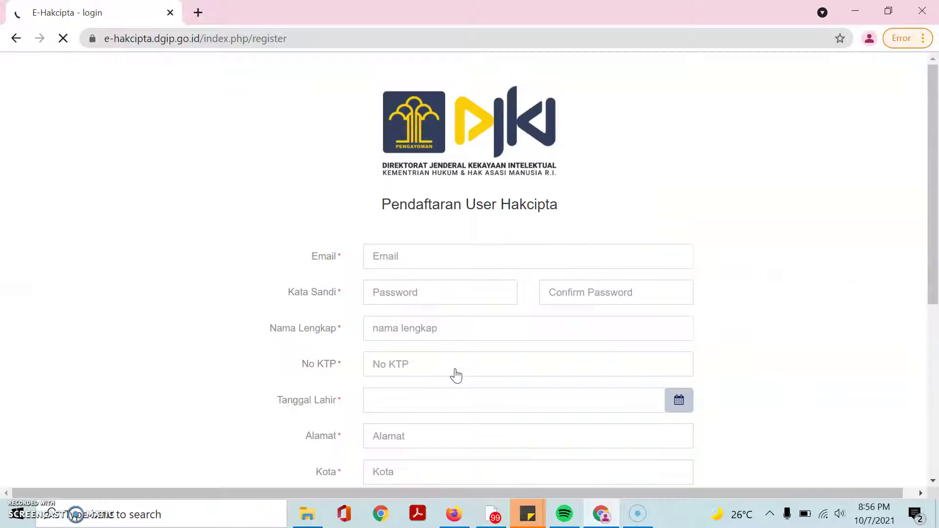
Step: Look over the required fields of the blank Pendaftaran User Hakcipta form, starting from the email field
left_click(408, 254)
scroll(408, 254, "down", 1)
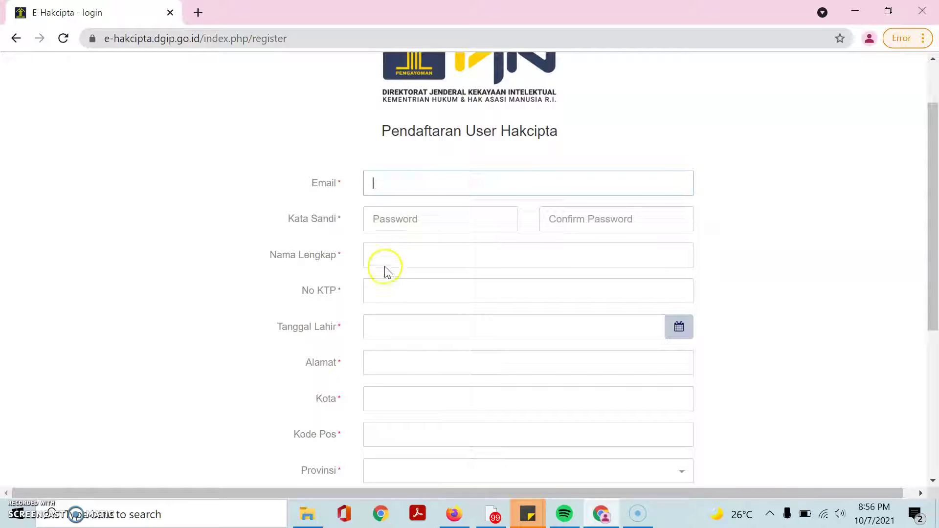
scroll(375, 328, "down", 4)
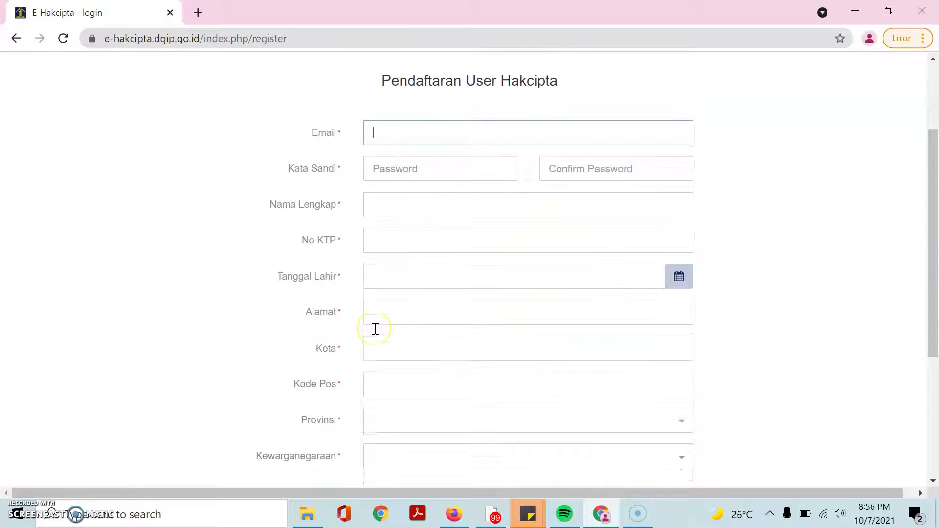
scroll(375, 329, "up", 1)
scroll(375, 329, "up", 5)
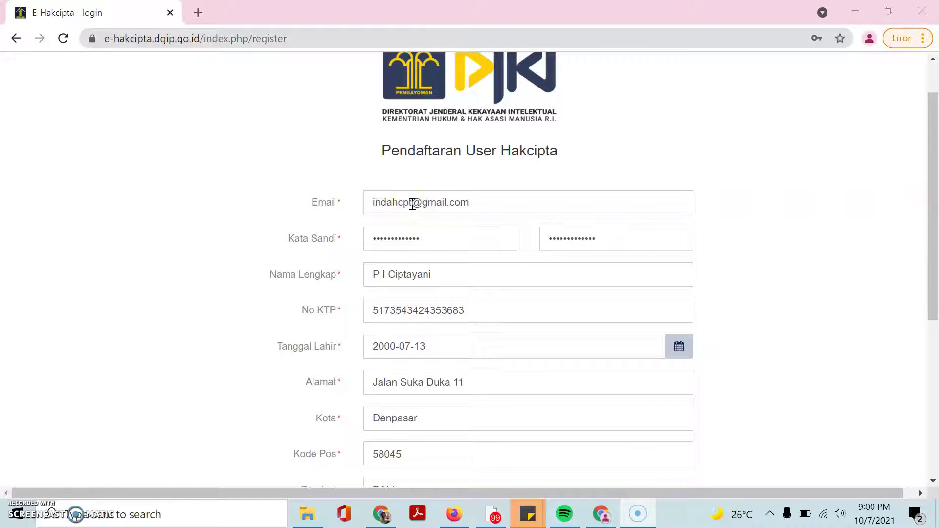
Step: Review the email, full name and No KTP entries in the registration form
left_click_drag(483, 201, 364, 219)
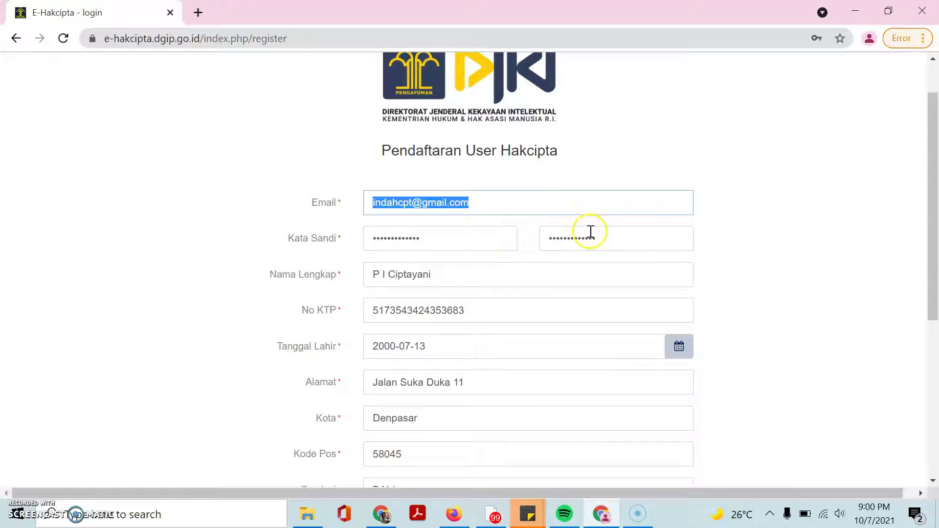
left_click(449, 274)
left_click(472, 314)
scroll(473, 314, "down", 1)
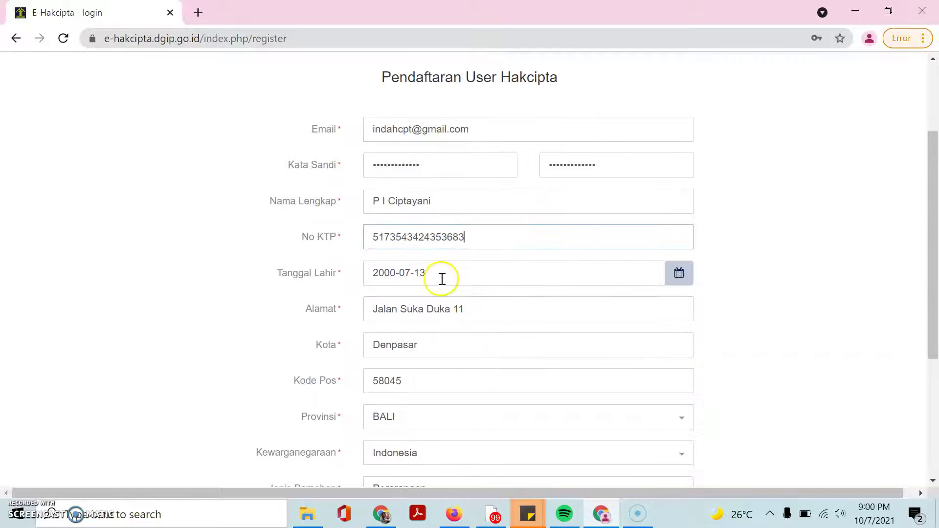
Step: Pick the birth year, month and day for Tanggal Lahir in the calendar
left_click(446, 277)
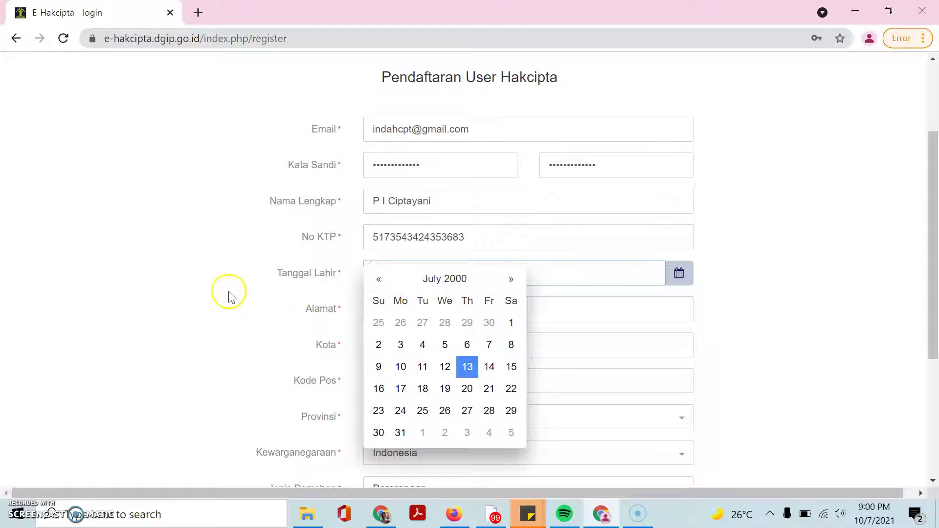
left_click(446, 279)
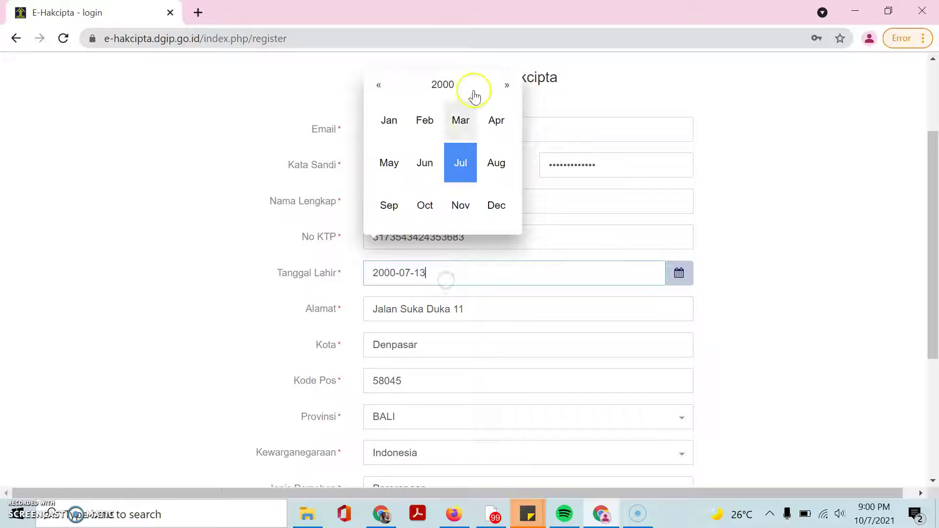
left_click(438, 84)
left_click(378, 85)
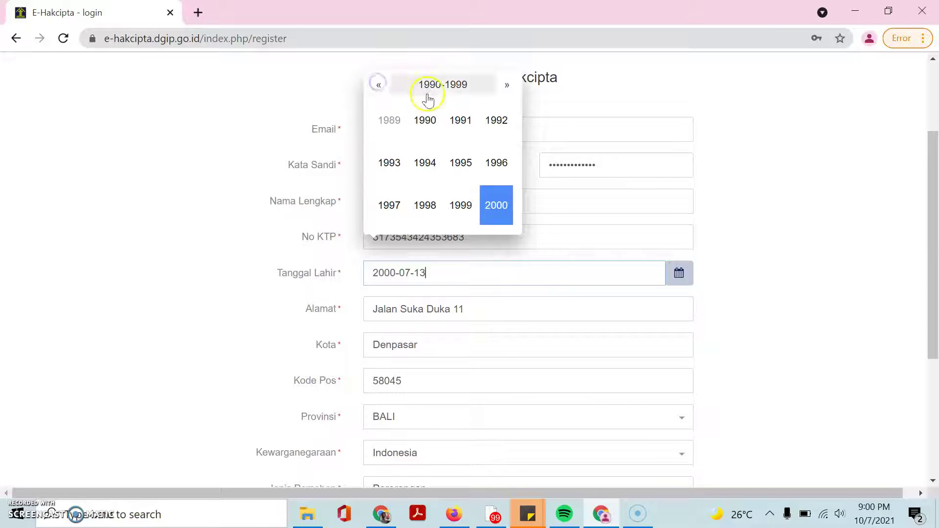
left_click(496, 206)
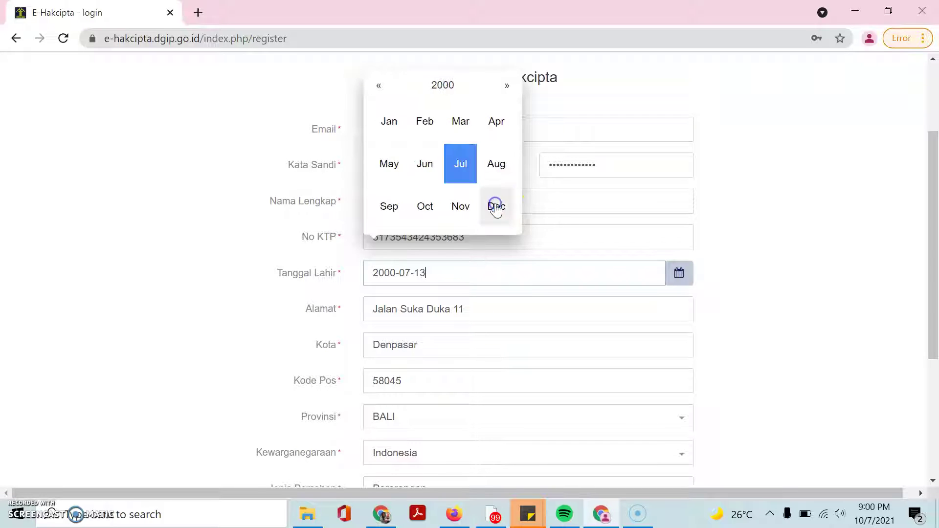
left_click(458, 165)
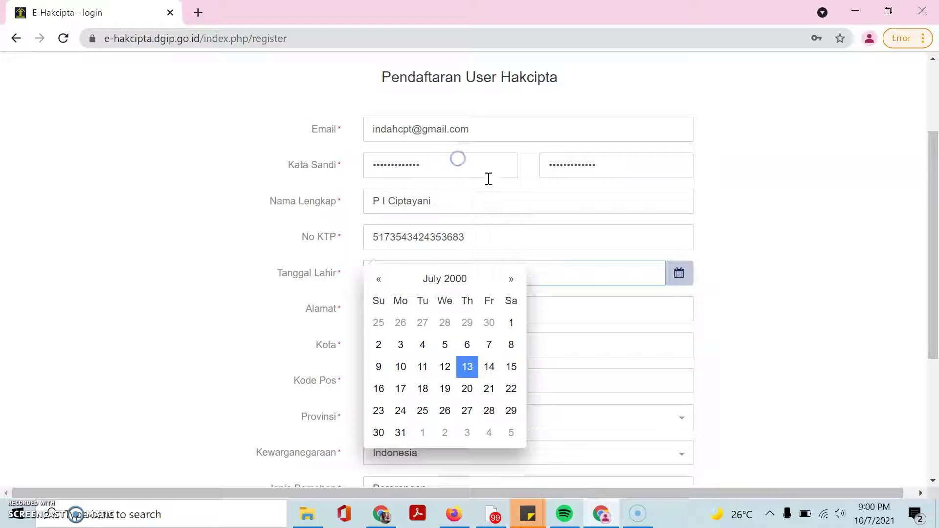
left_click(469, 361)
Step: Review the Alamat, Kota, Provinsi and Kewarganegaraan entries in the registration form
left_click(401, 309)
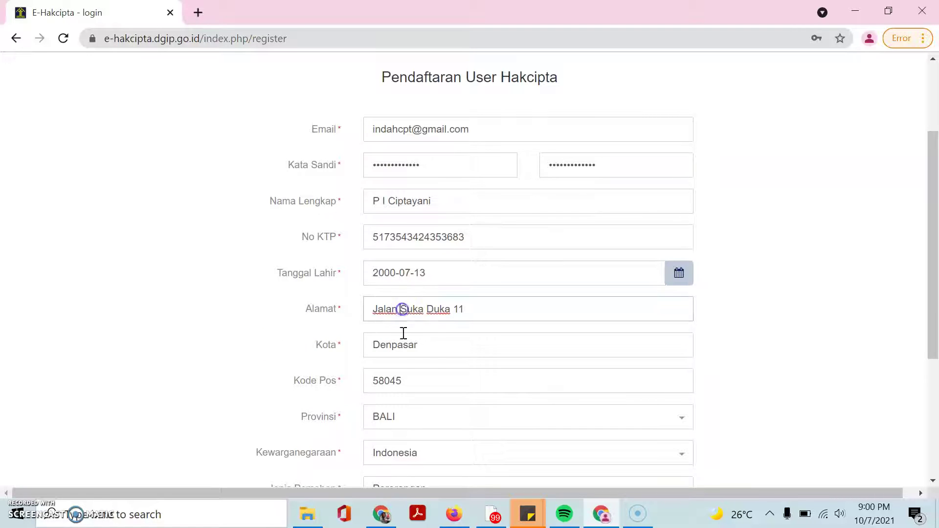
left_click(404, 345)
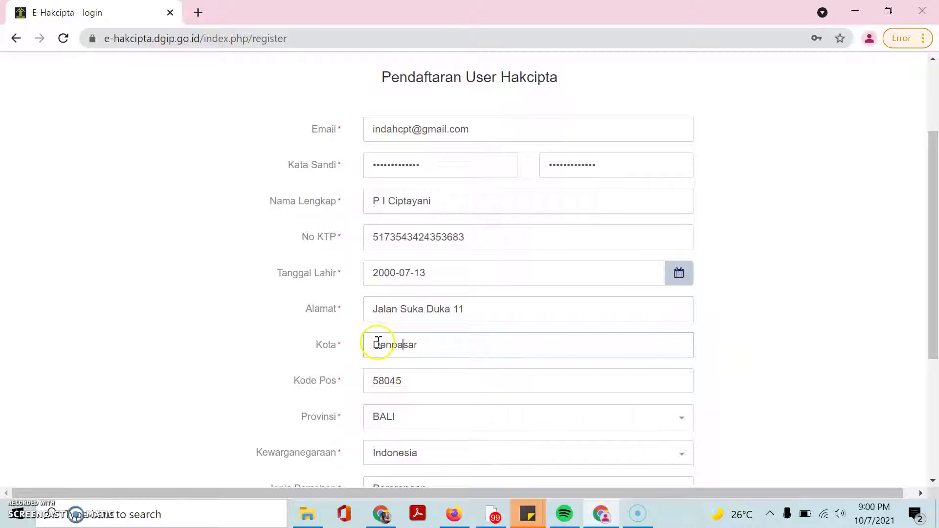
scroll(374, 344, "down", 3)
scroll(400, 272, "down", 2)
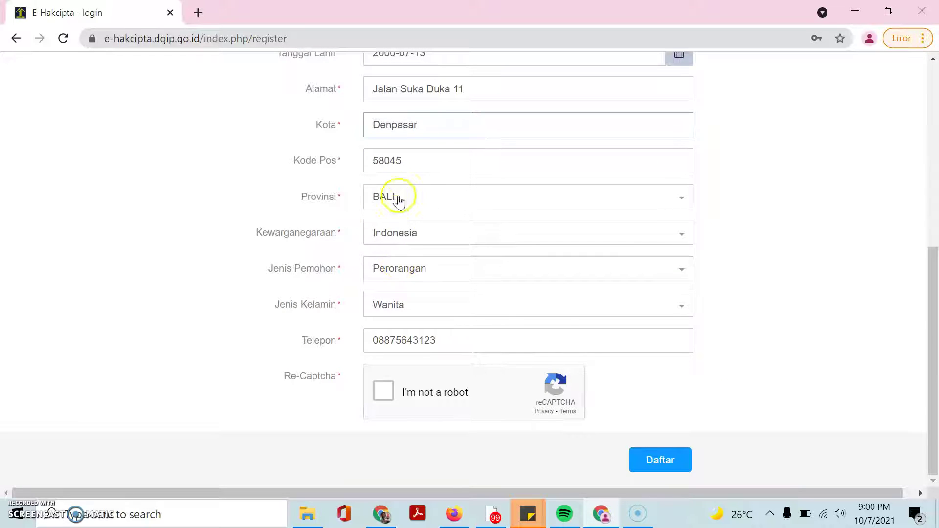
left_click(400, 206)
left_click(399, 205)
left_click(390, 235)
left_click(390, 236)
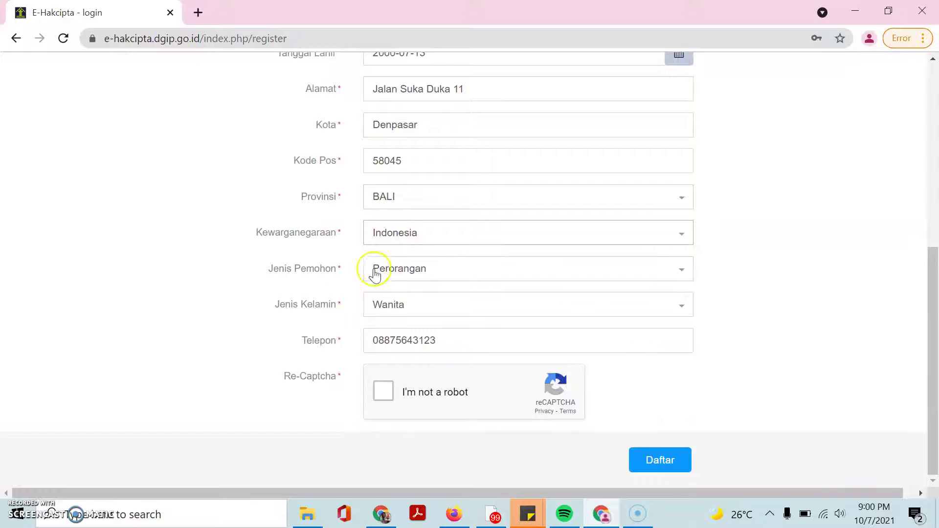
Step: Look through the Jenis Pemohon options and choose Perorangan as the applicant type
left_click(419, 275)
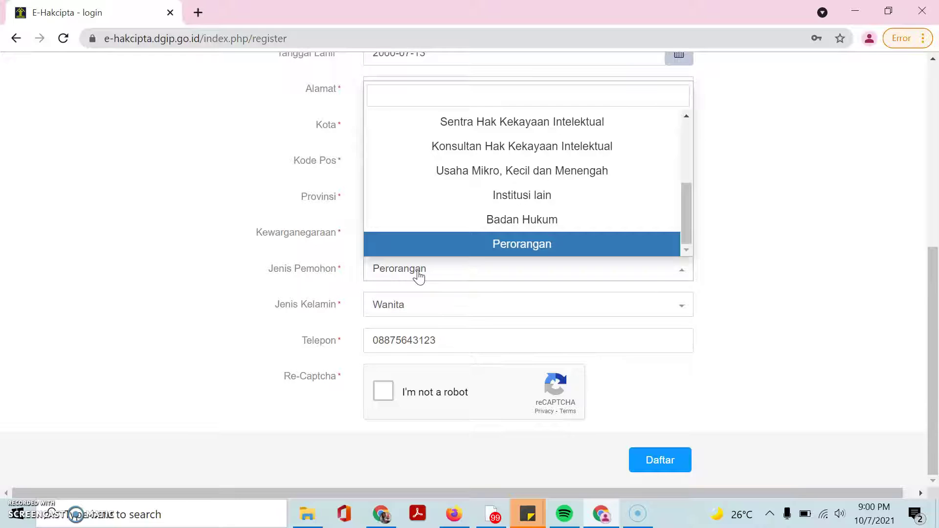
scroll(431, 246, "up", 3)
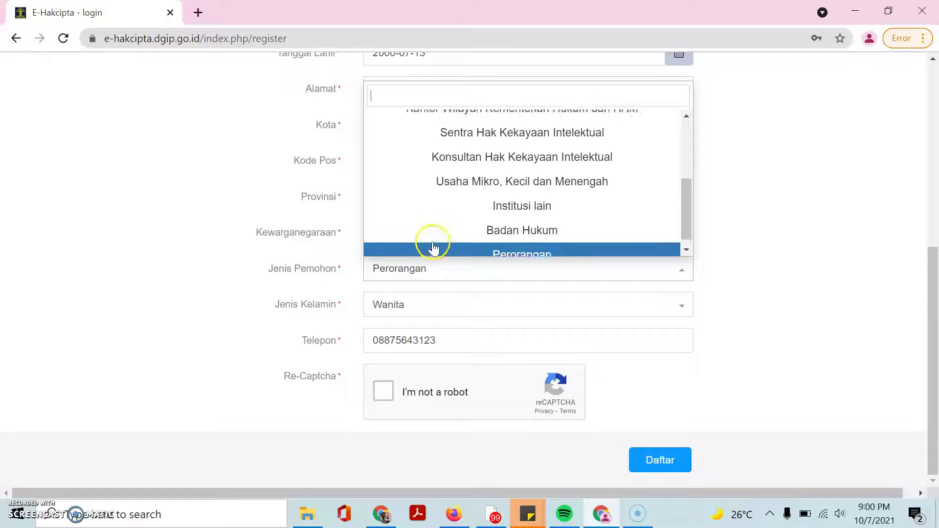
scroll(433, 248, "down", 3)
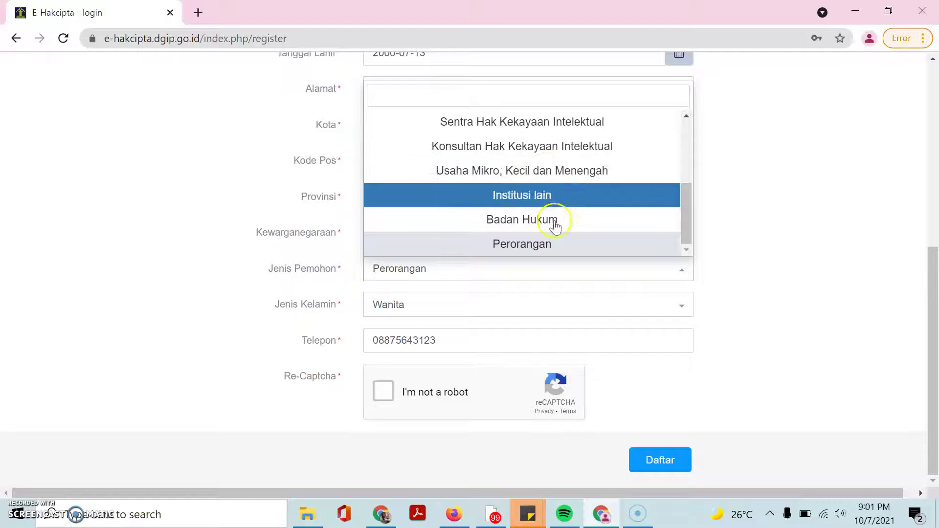
left_click(491, 248)
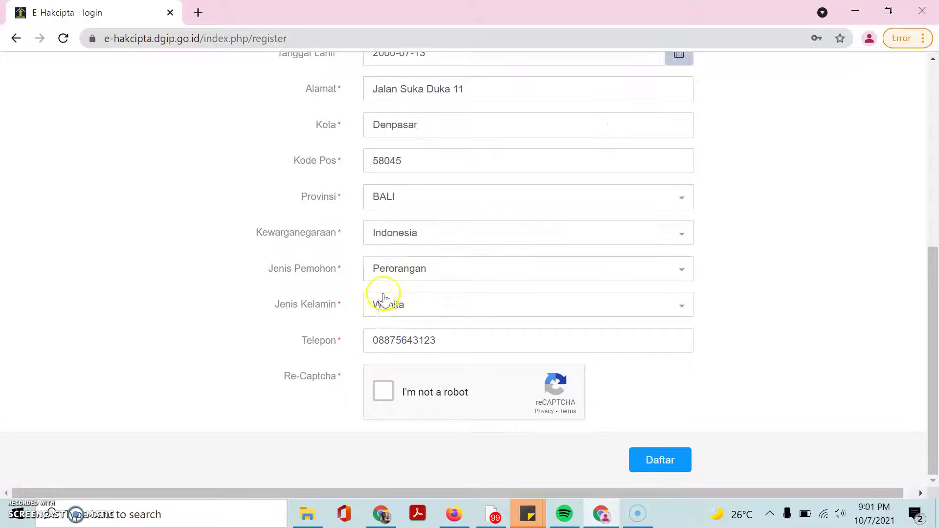
Step: Check the phone number entry, complete the "I'm not a robot" verification and submit the registration
left_click(440, 343)
left_click(383, 392)
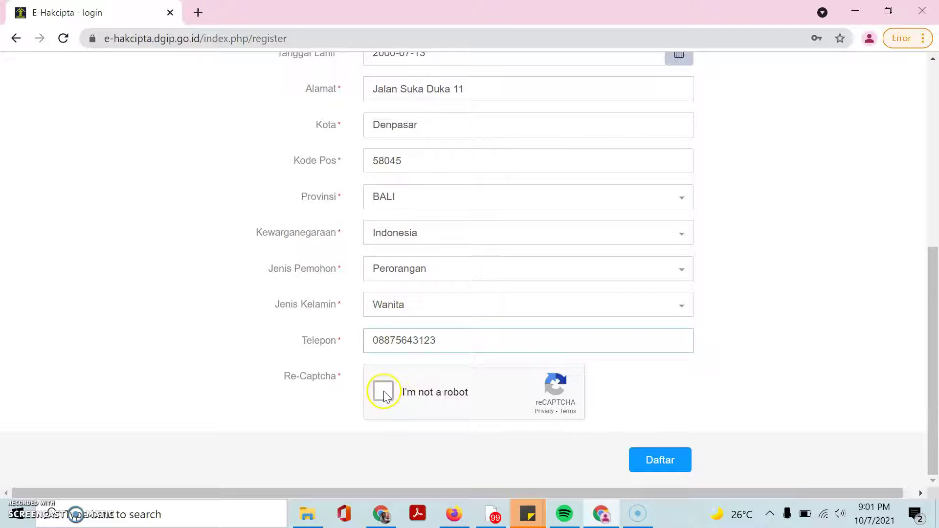
left_click(383, 392)
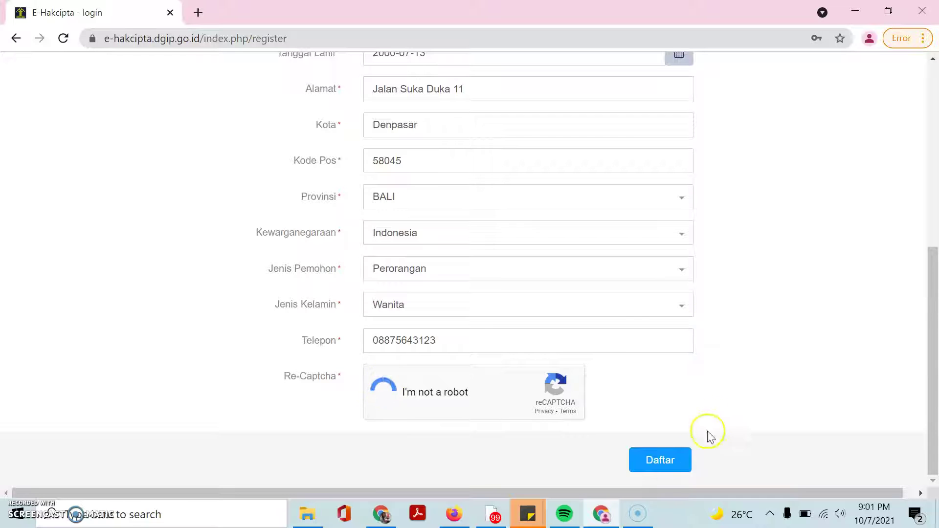
left_click(662, 467)
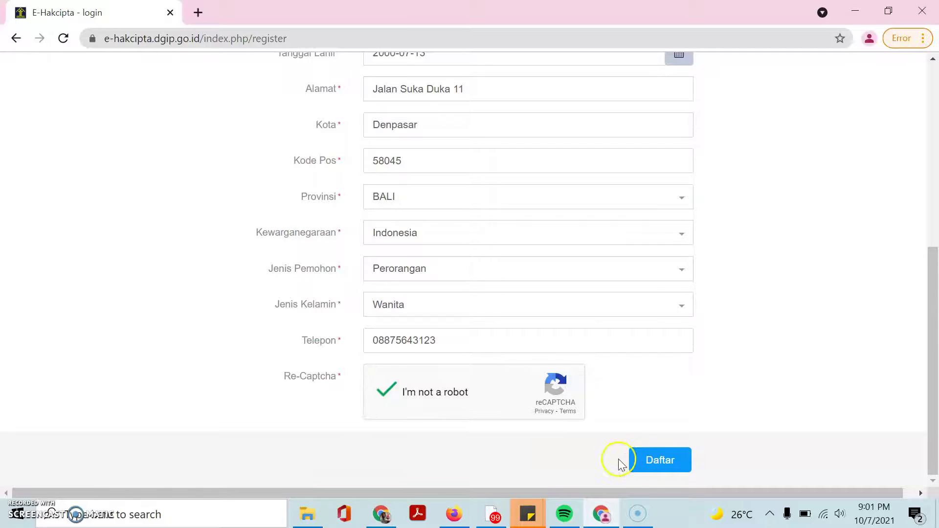
Step: Switch to the Gmail window and read the User Activation email from INFO HAKCIPTA down to its activation link
left_click(379, 516)
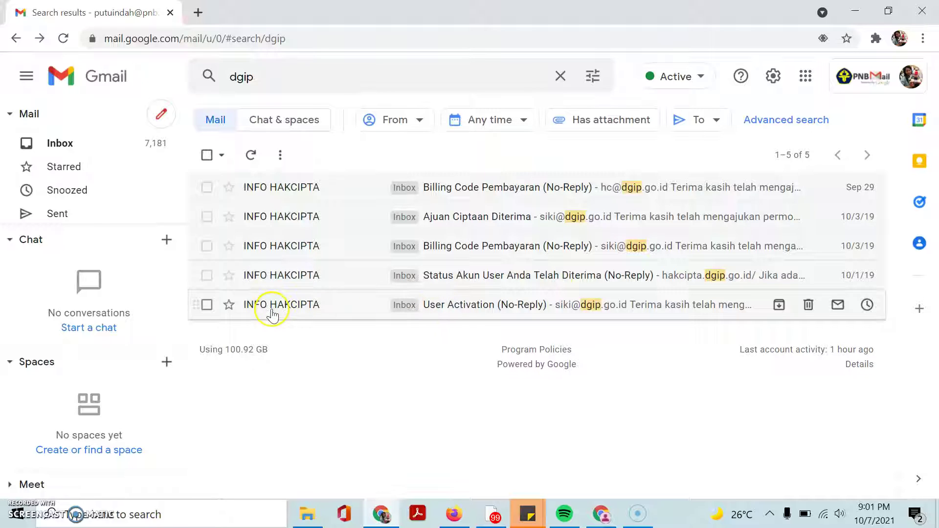
left_click(485, 308)
scroll(414, 298, "down", 4)
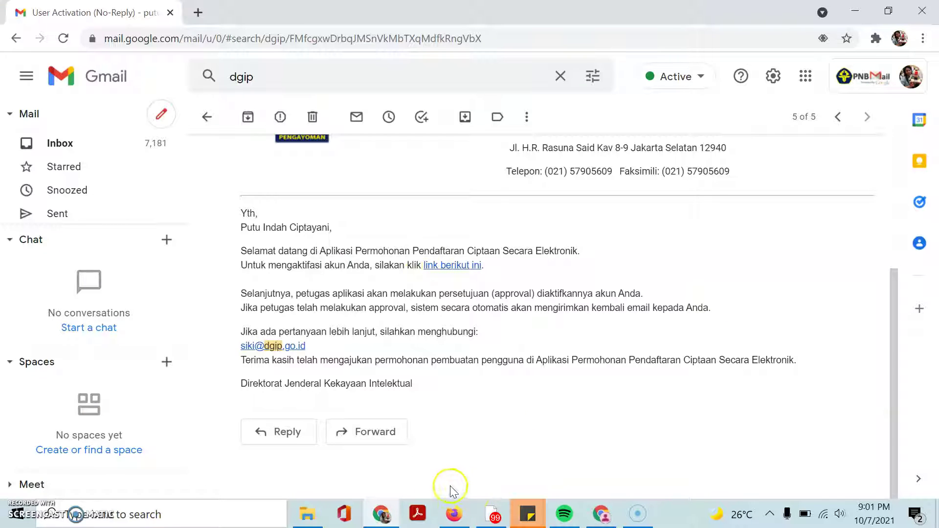
Step: Switch to the Firefox window, bring up the e-HakCipta dashboard and log out of the account
left_click(453, 520)
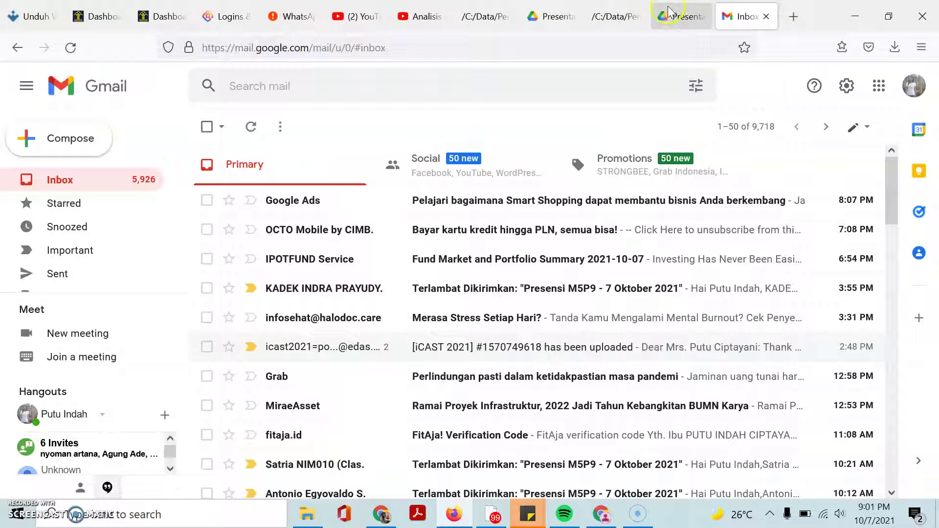
left_click(119, 11)
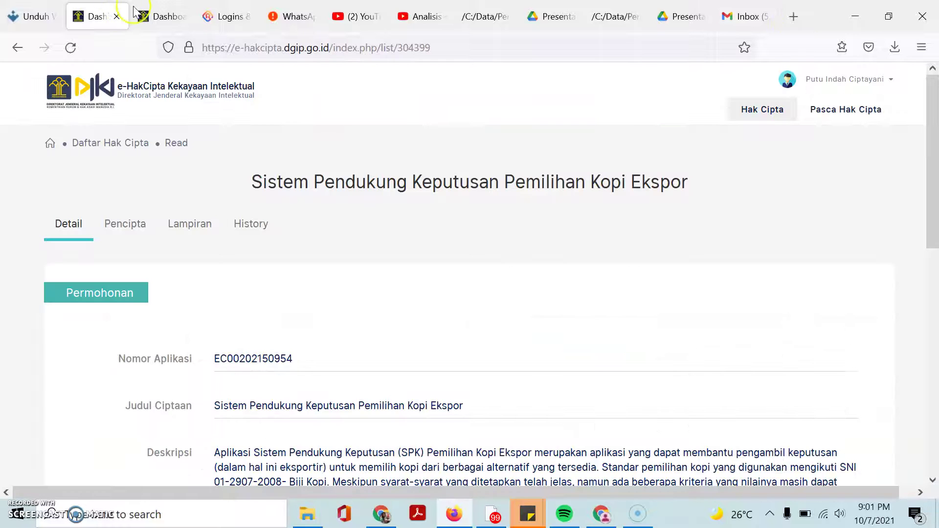
left_click(847, 80)
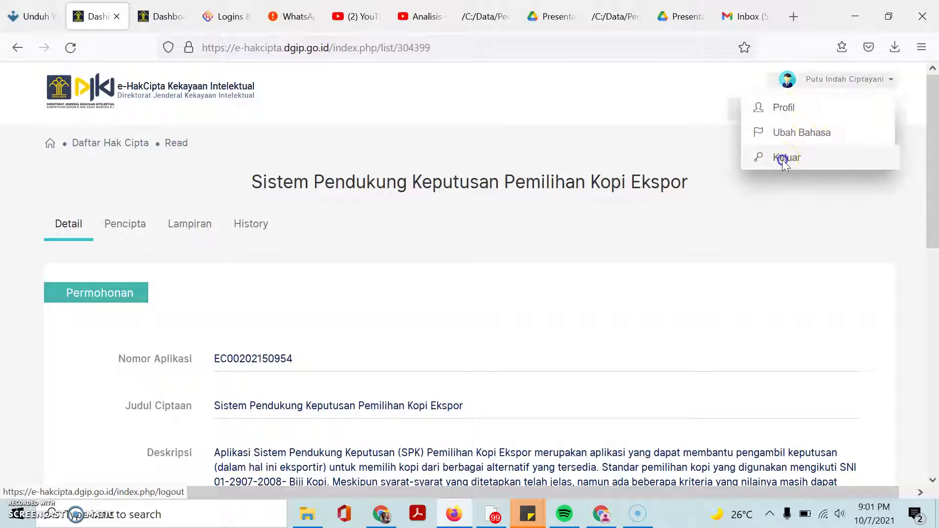
left_click(783, 159)
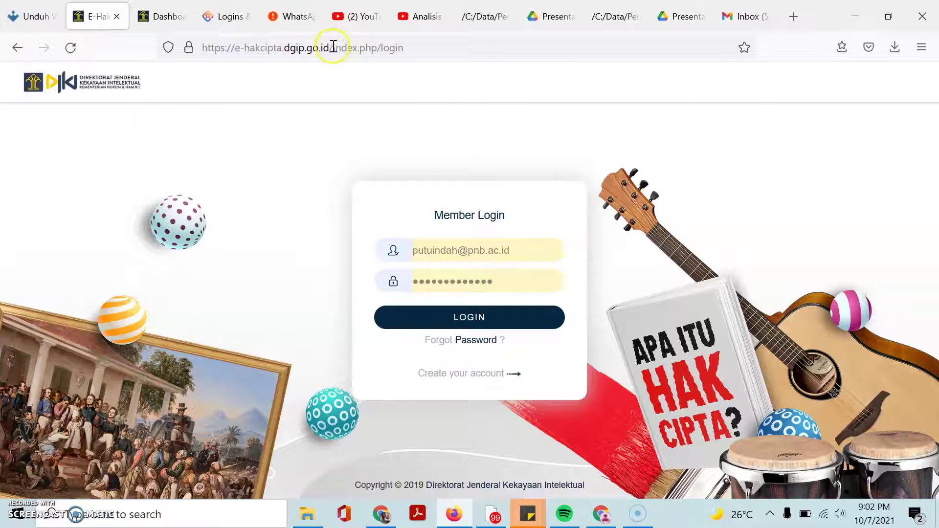
Step: Load e-hakcipta.dgip.go.id without the page path and proceed to its member login form
left_click_drag(335, 48, 531, 45)
key("BackSpace")
key("Return")
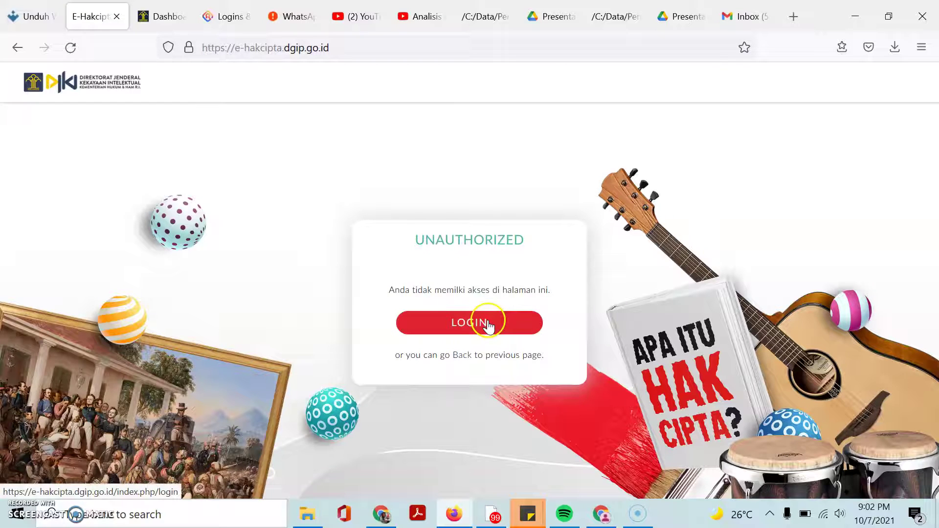
left_click(488, 323)
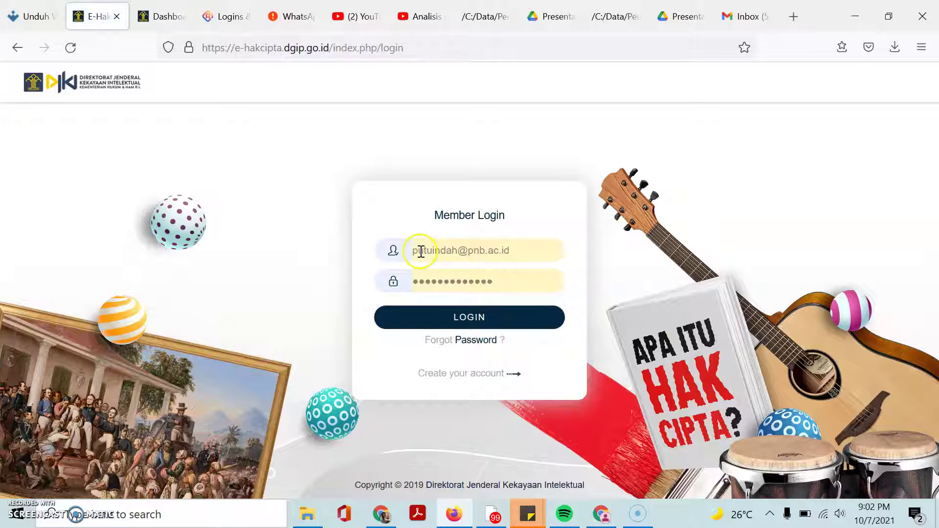
Step: Check the filled-in account email and log in to e-HakCipta with the saved credentials
left_click_drag(419, 250, 513, 251)
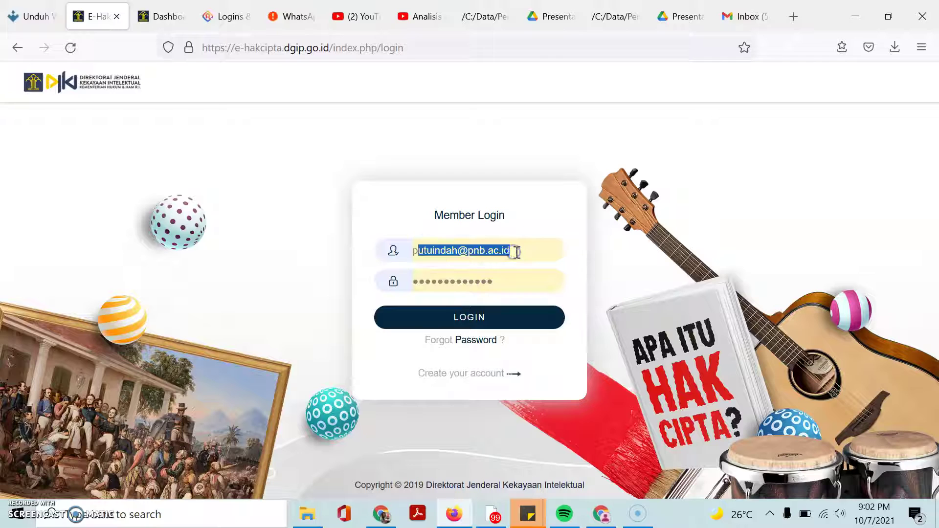
left_click(517, 251)
left_click(518, 248)
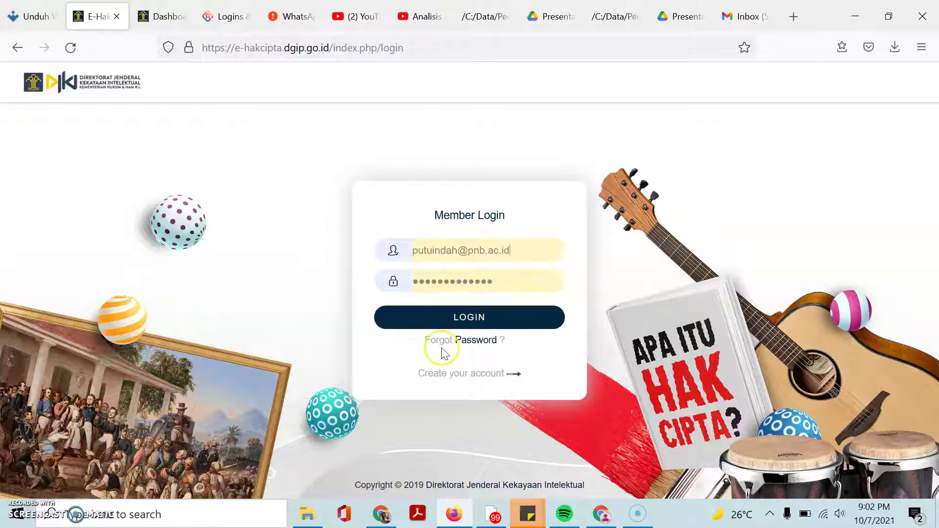
left_click(473, 323)
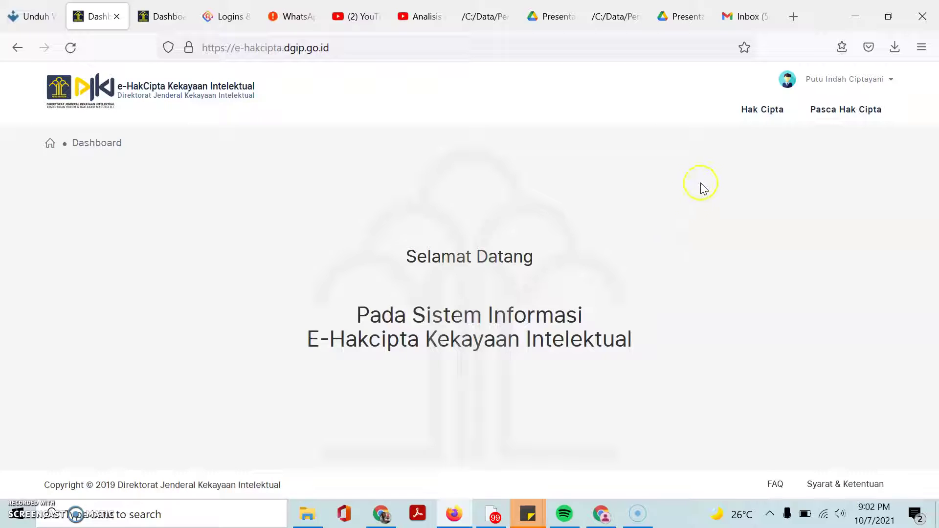
Step: Start a new Hak Cipta application, save the Surat Pernyataan template pernyataan_hak_cipta.docx to disk, and dismiss the Unduh Template dialog
left_click(752, 117)
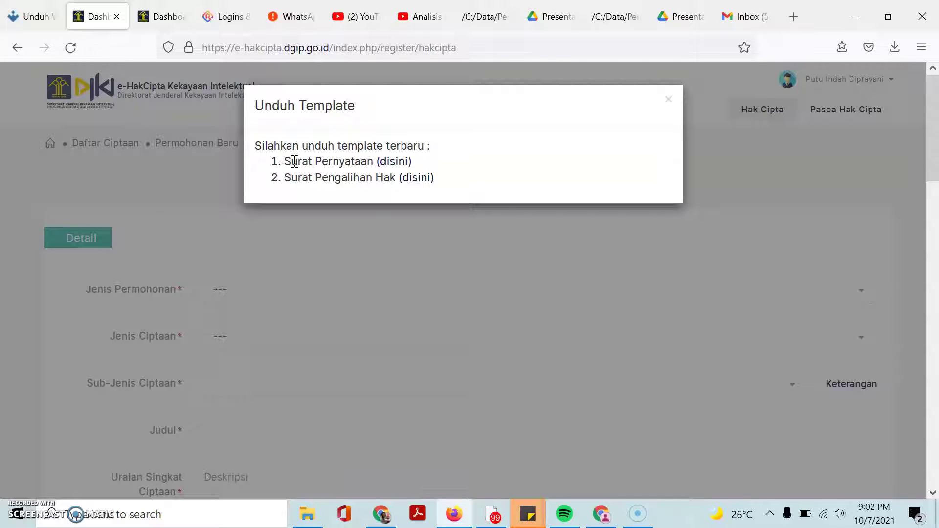
left_click(395, 163)
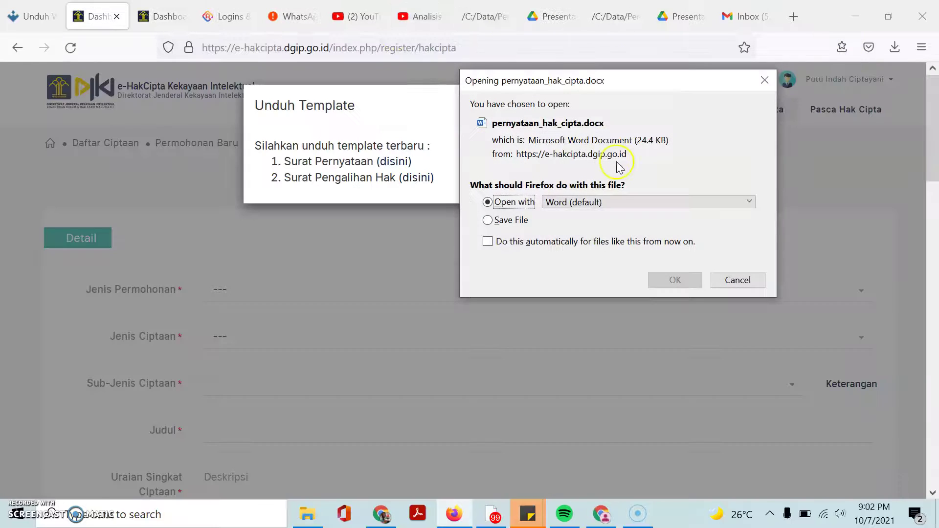
left_click(509, 221)
left_click(667, 282)
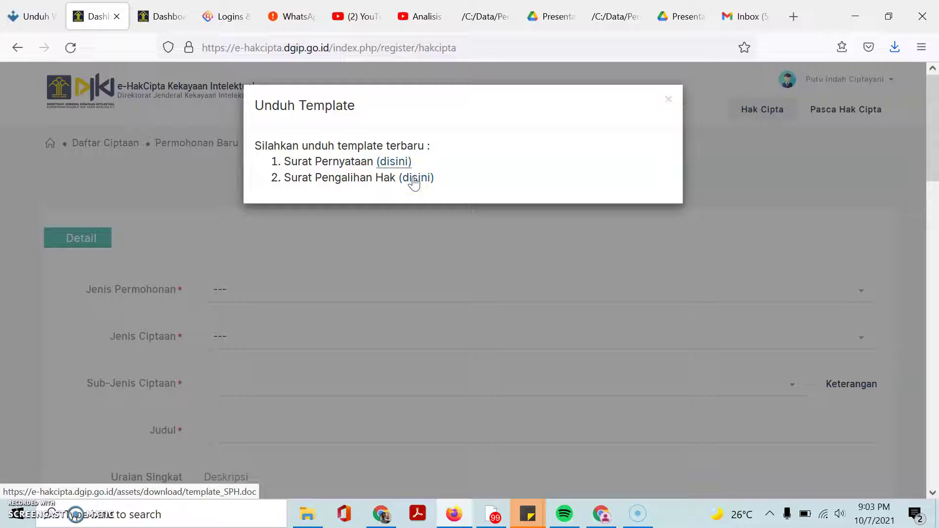
left_click(667, 101)
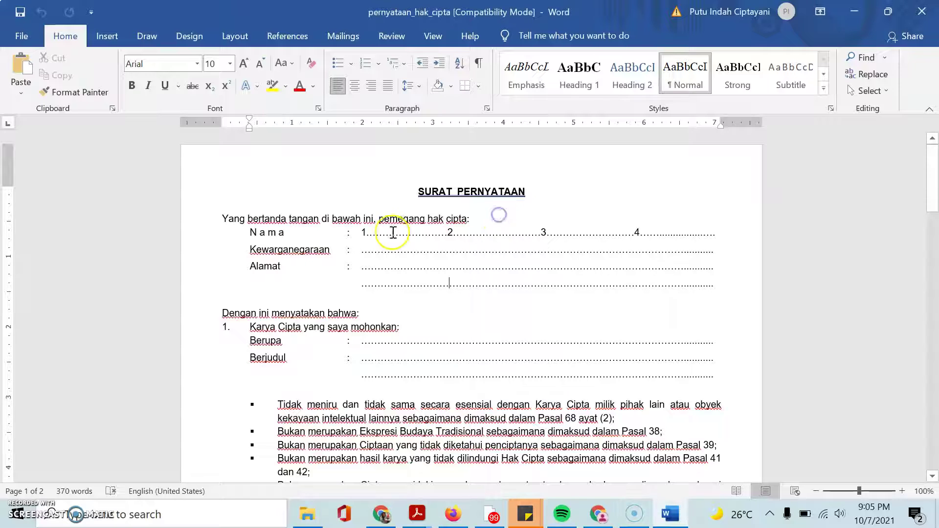
Step: Examine the copyright holder's Nama, Kewarganegaraan and Alamat blanks in the Surat Pernyataan template
left_click_drag(367, 232, 446, 232)
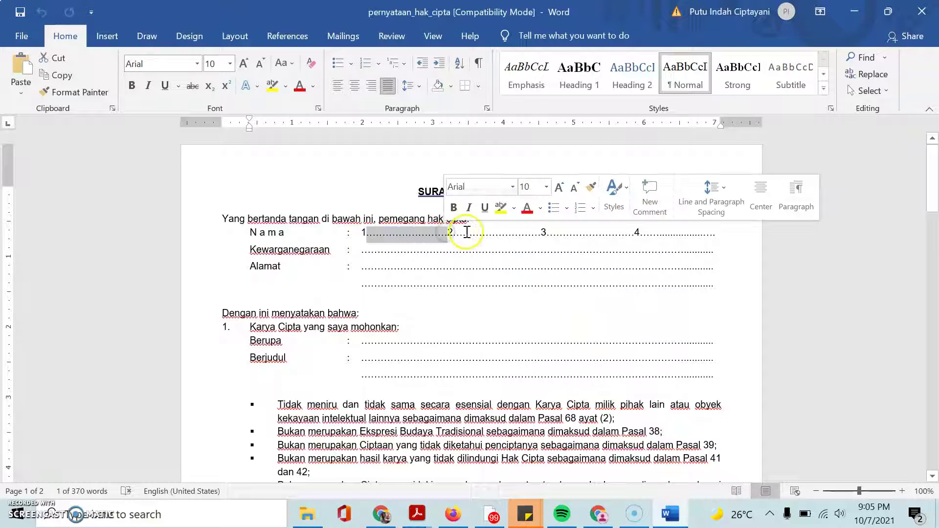
left_click(463, 232)
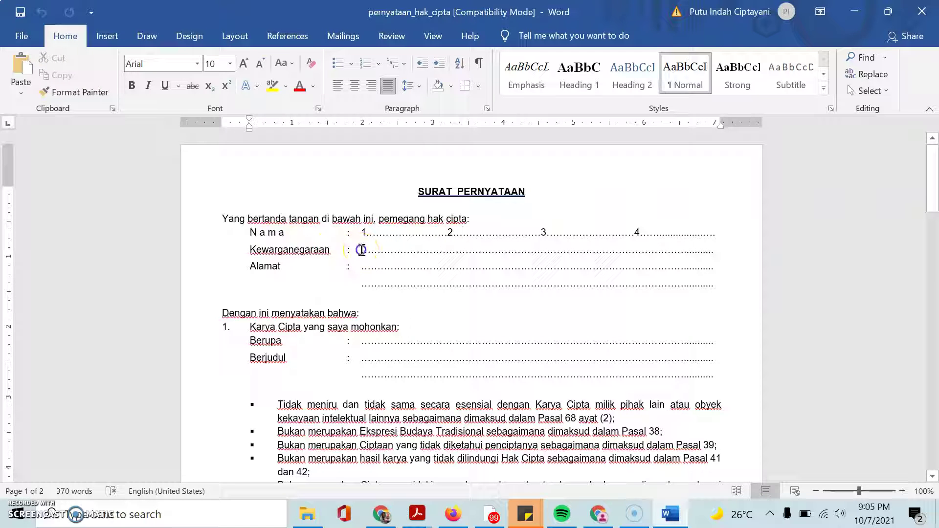
left_click(365, 266)
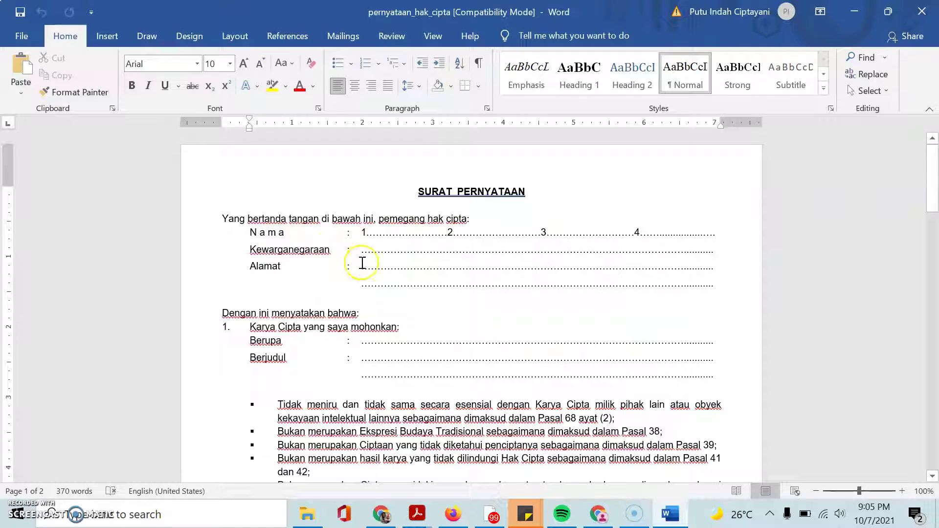
left_click_drag(255, 233, 449, 285)
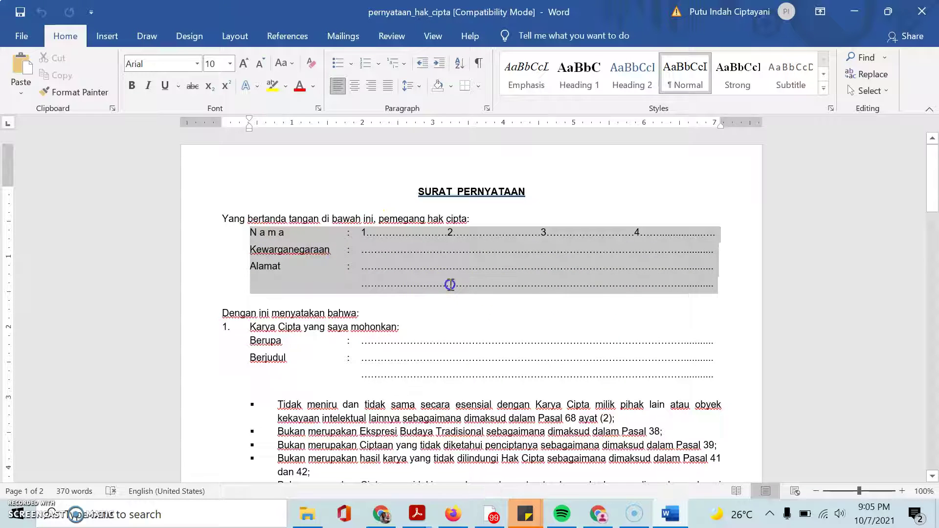
left_click(374, 233)
left_click(481, 230)
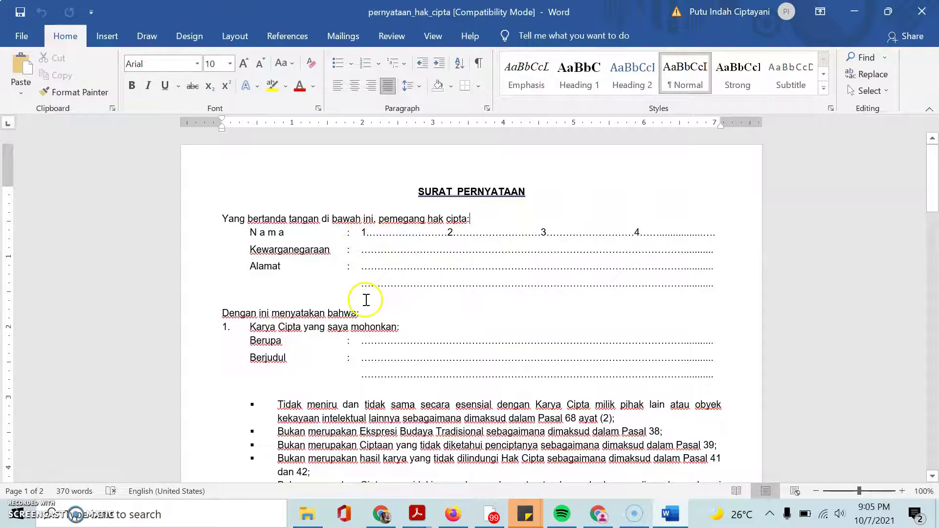
Step: Examine the template's Berupa and Berjudul blanks and the Materai 10.000 line in the closing signature block
scroll(355, 289, "down", 3)
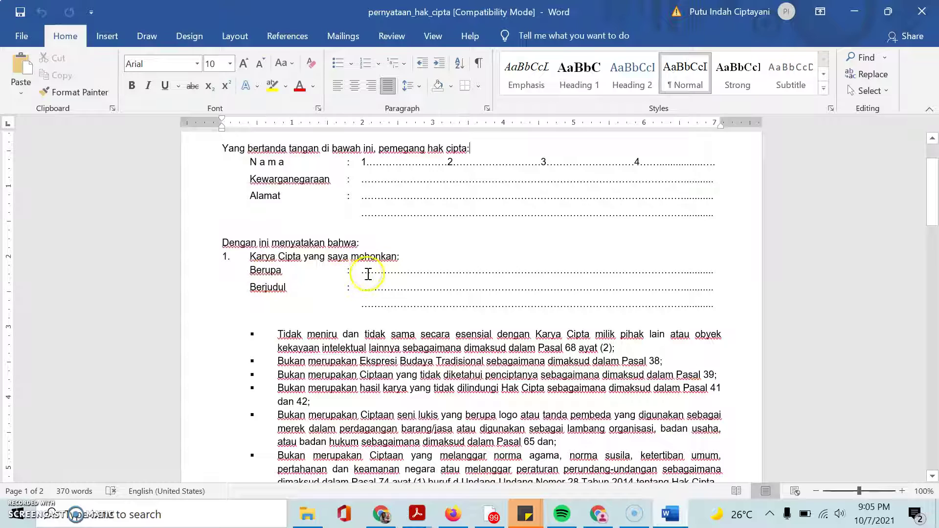
left_click_drag(366, 272, 535, 271)
left_click(358, 281)
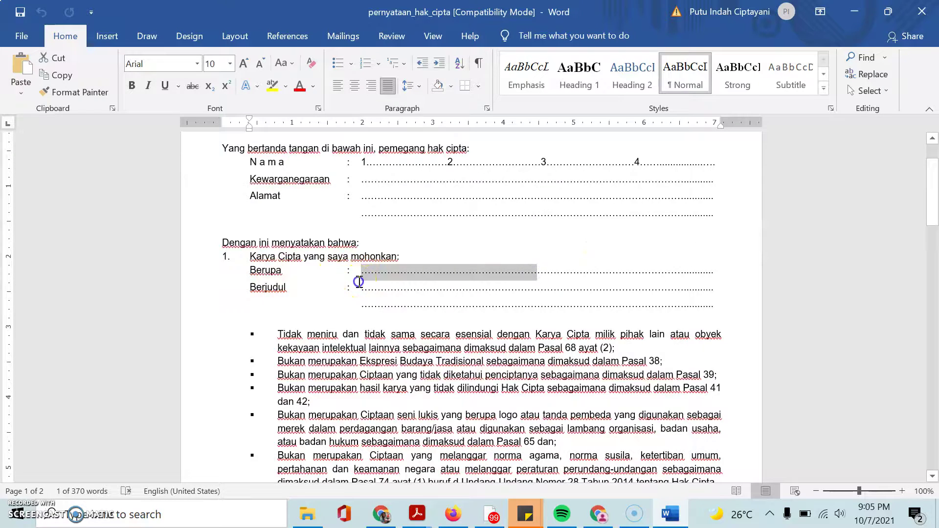
scroll(362, 292, "down", 2)
scroll(362, 293, "down", 15)
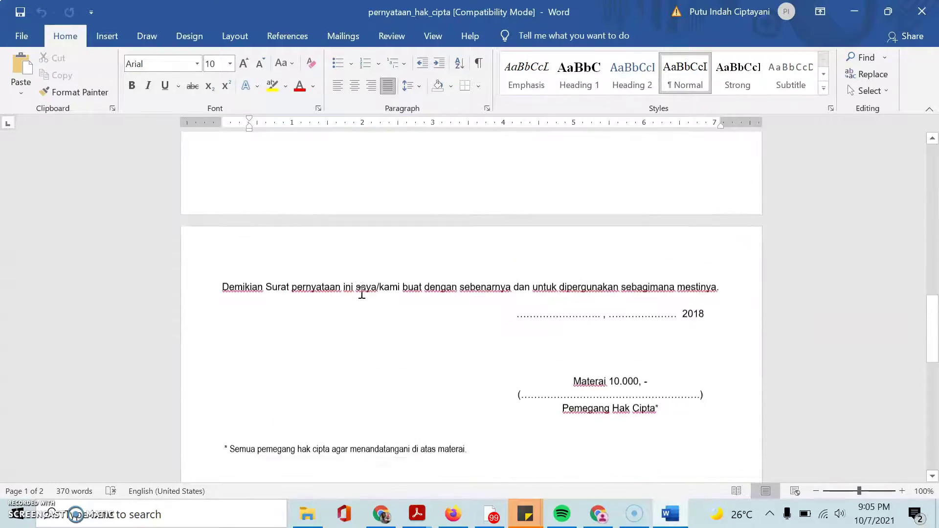
left_click(567, 292)
left_click_drag(568, 287, 642, 288)
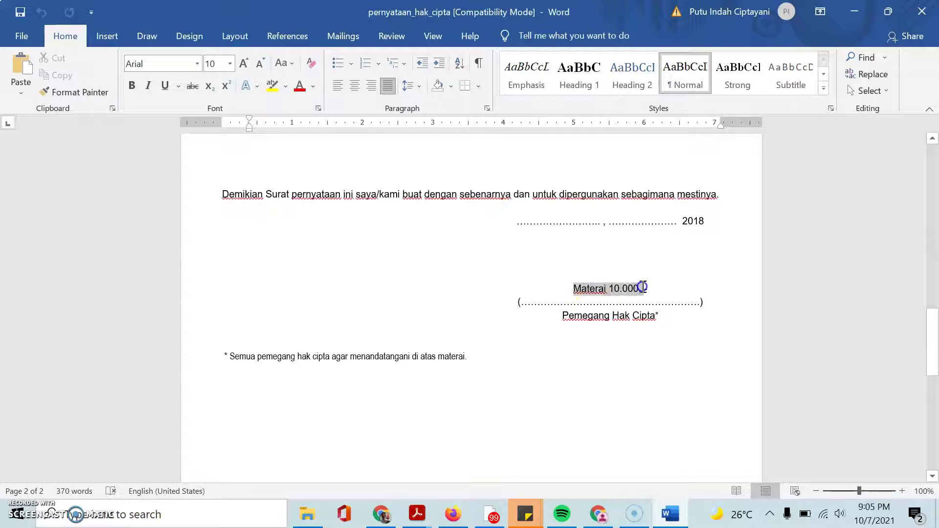
left_click(609, 288)
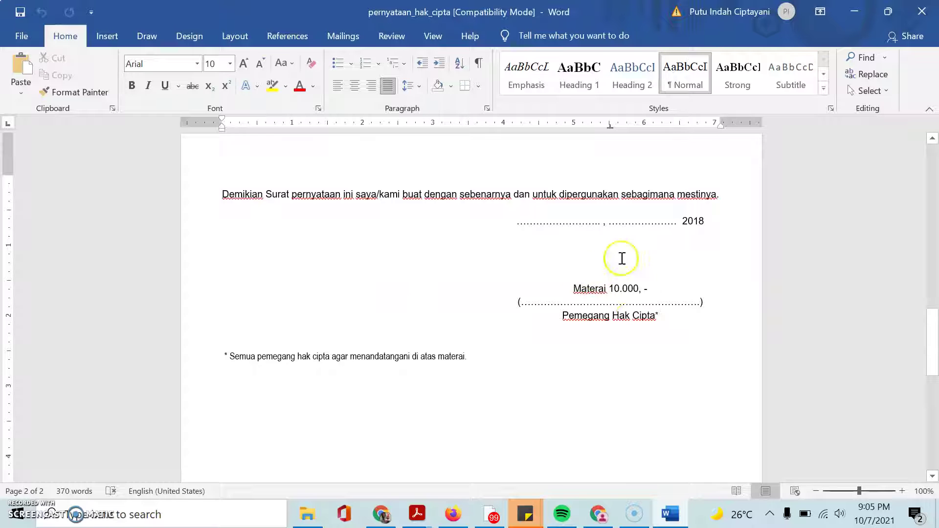
Step: Switch to the completed pernyataan_hak_cipta.pdf in Acrobat Reader and review the copyright holders' details and the Berupa and Berjudul entries
mouse_move(417, 514)
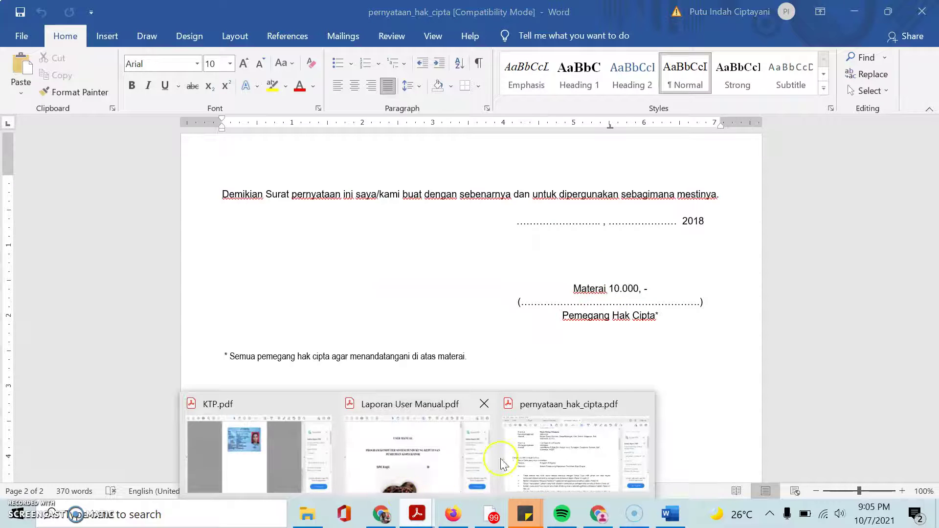
left_click(522, 446)
scroll(433, 284, "up", 6)
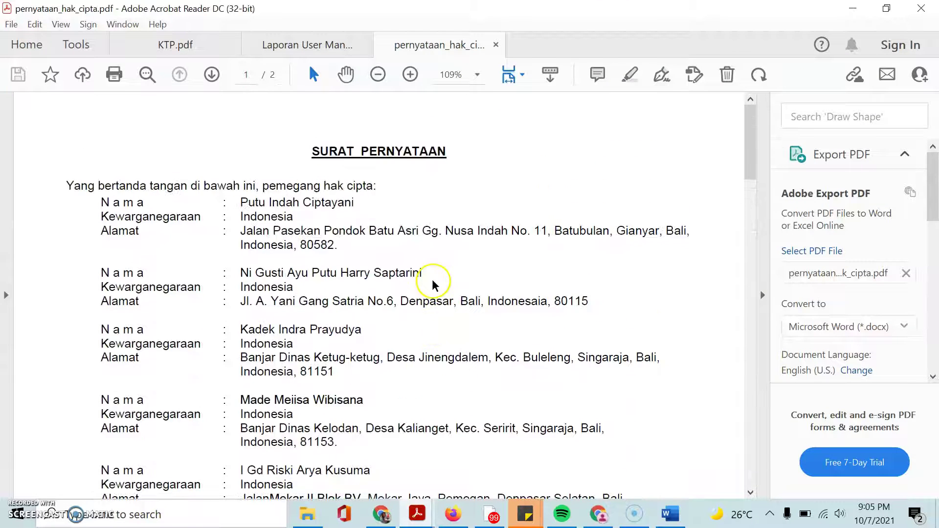
scroll(369, 350, "down", 6)
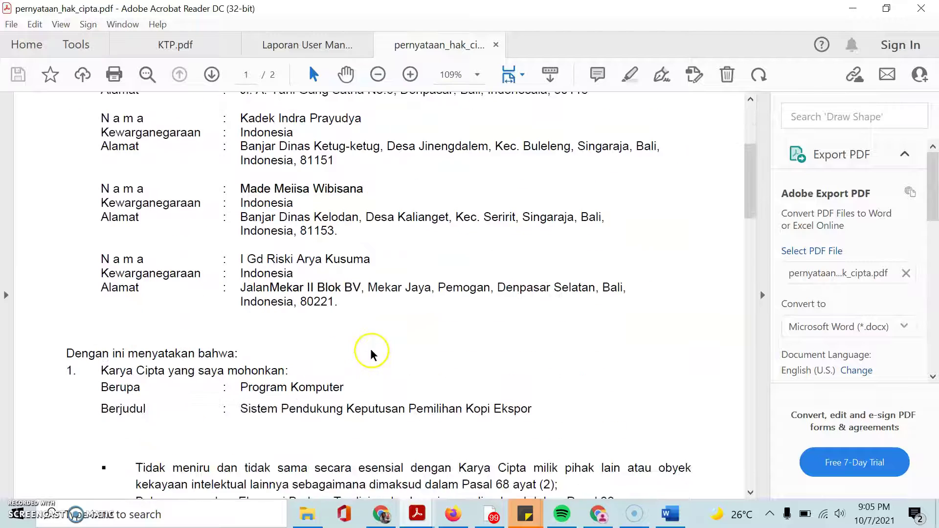
scroll(371, 352, "down", 2)
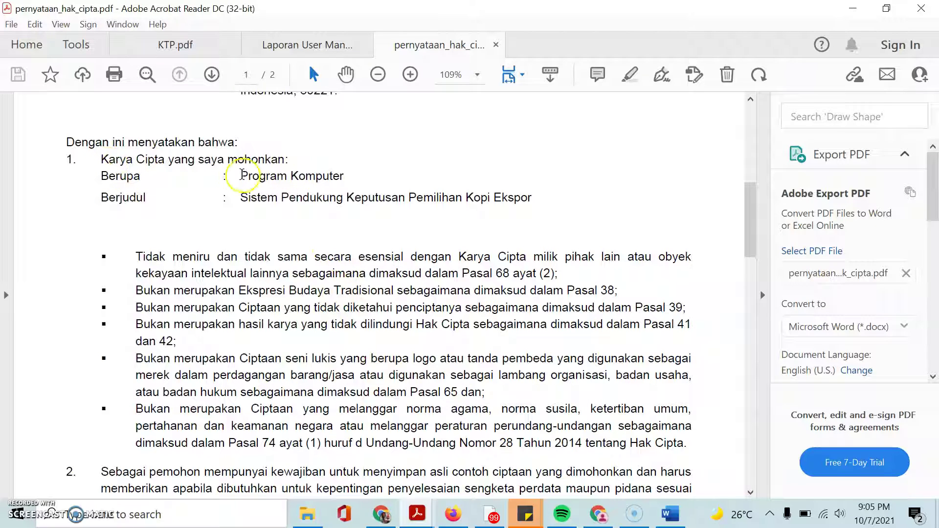
left_click_drag(239, 176, 345, 176)
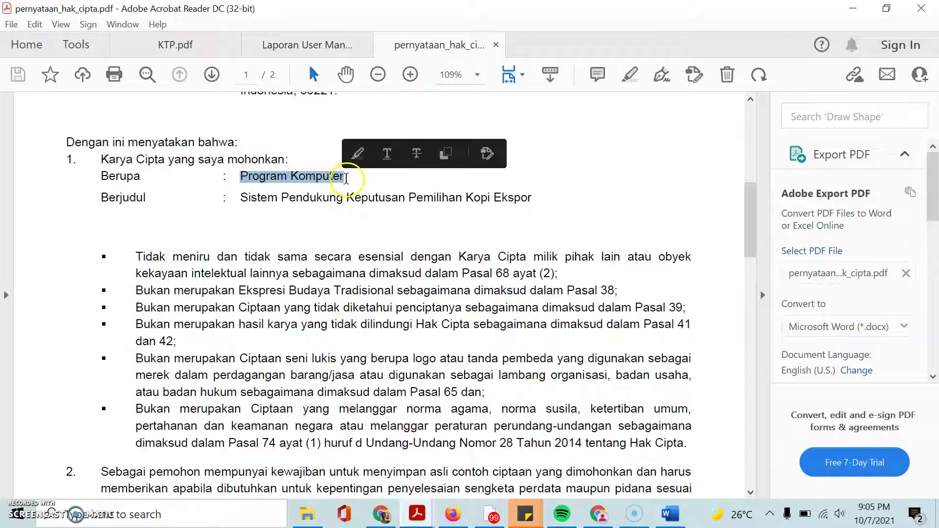
left_click(346, 176)
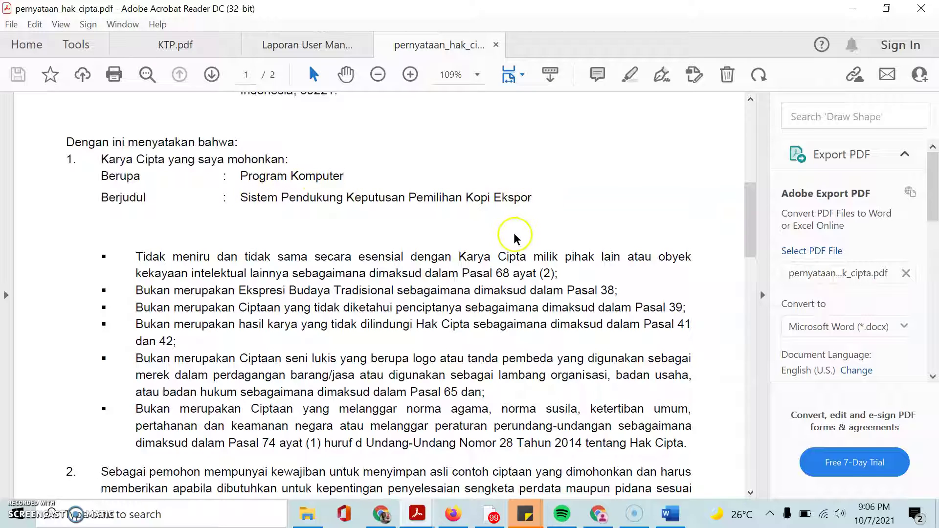
Step: Review the remaining clauses of the completed statement and the stamped signatures on page 2
scroll(509, 237, "down", 3)
scroll(513, 236, "down", 10)
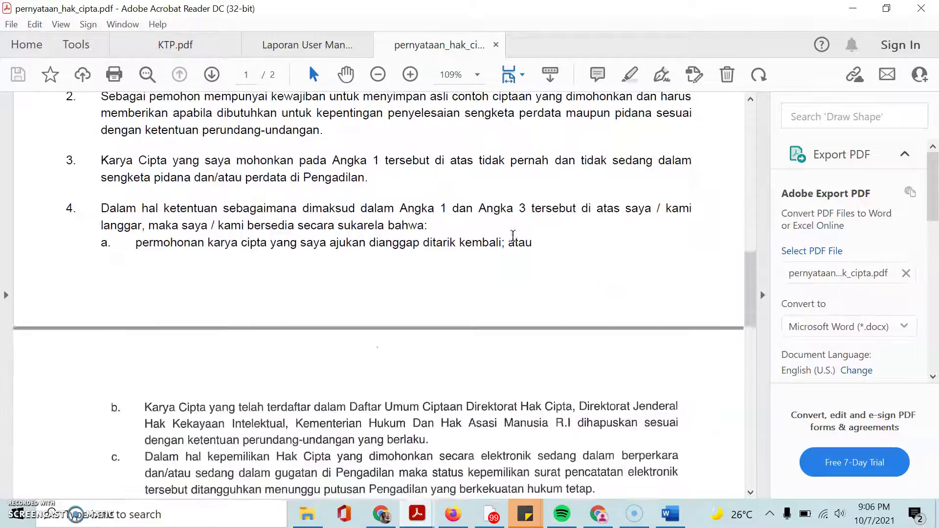
scroll(514, 238, "down", 8)
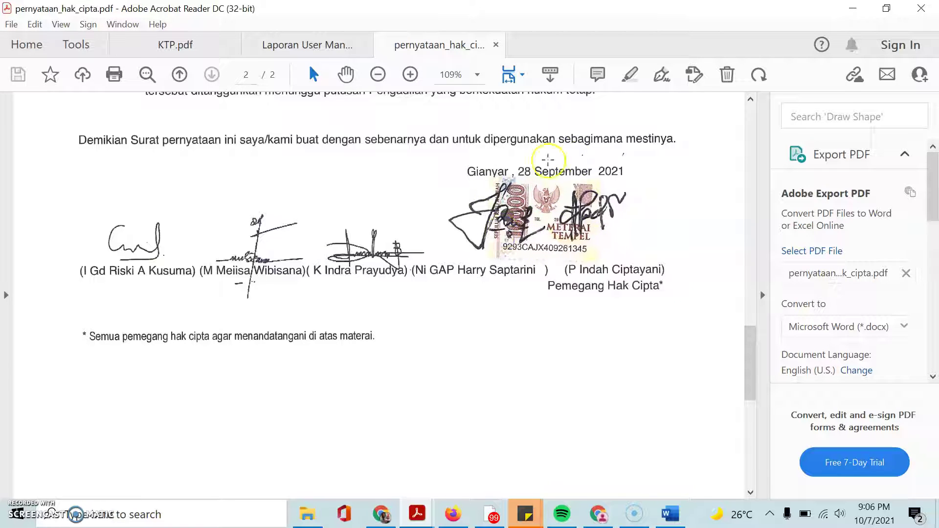
scroll(554, 265, "down", 3)
scroll(554, 265, "down", 2)
scroll(554, 265, "up", 3)
scroll(554, 266, "up", 1)
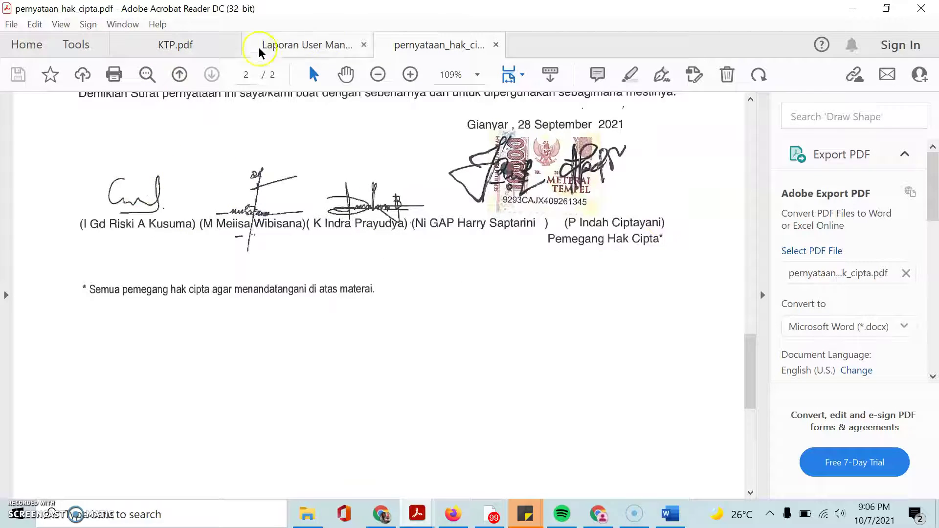
Step: Bring up KTP.pdf and look through the scanned identity cards of the copyright holders
left_click(182, 51)
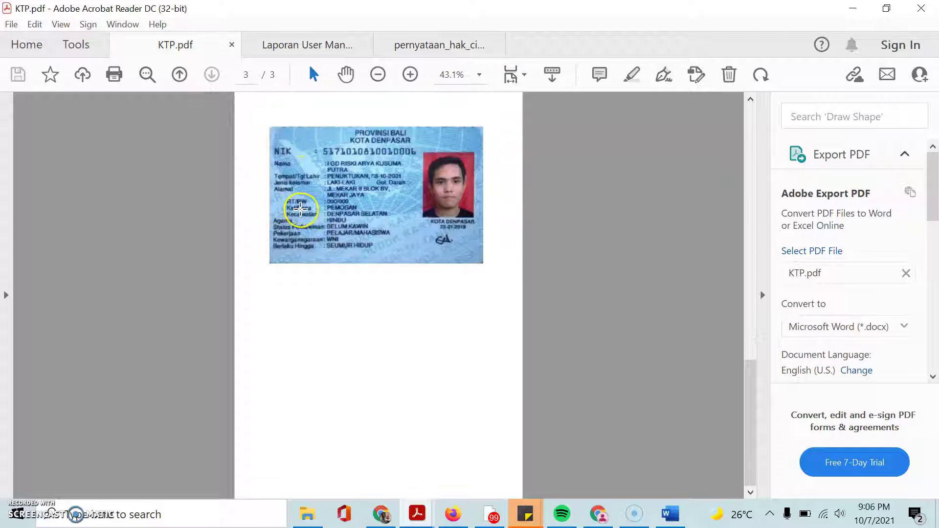
scroll(300, 209, "up", 15)
scroll(305, 217, "down", 10)
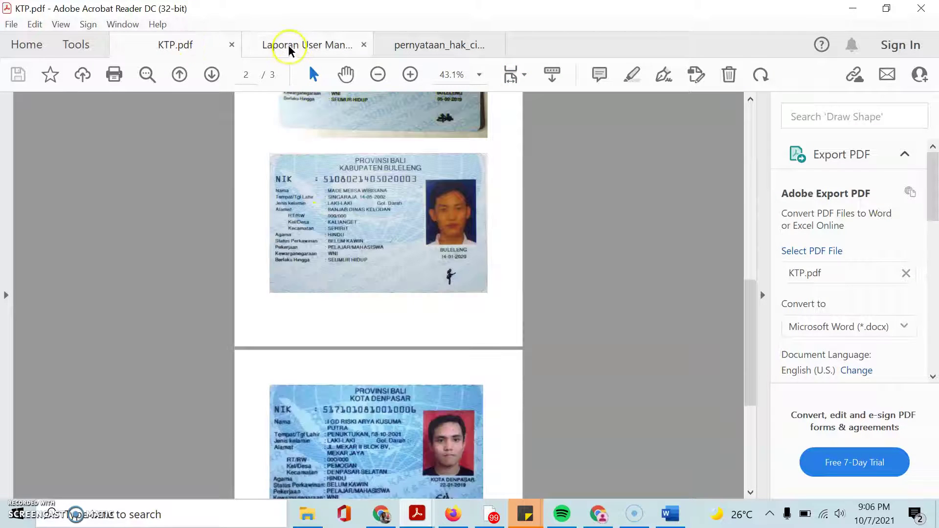
Step: Bring up Laporan User Manual.pdf and look through its cover, application functionality, usage instructions and screenshots up to Gambar 4
left_click(273, 46)
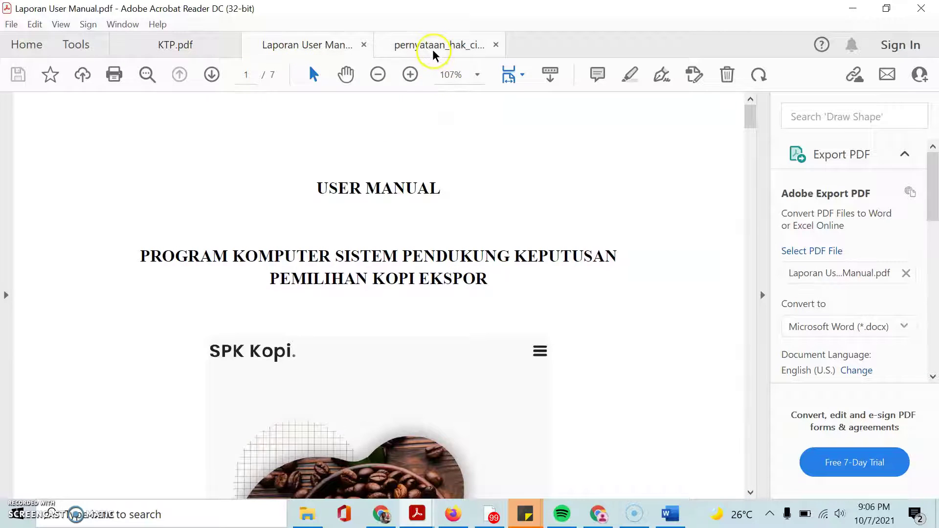
left_click(434, 46)
left_click(308, 44)
scroll(346, 248, "down", 15)
scroll(351, 269, "down", 10)
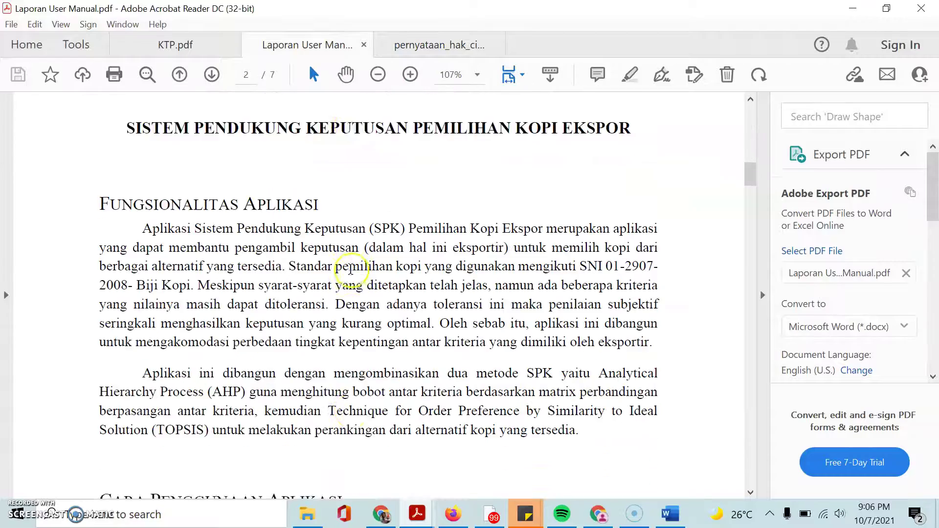
scroll(351, 271, "up", 7)
scroll(351, 274, "down", 12)
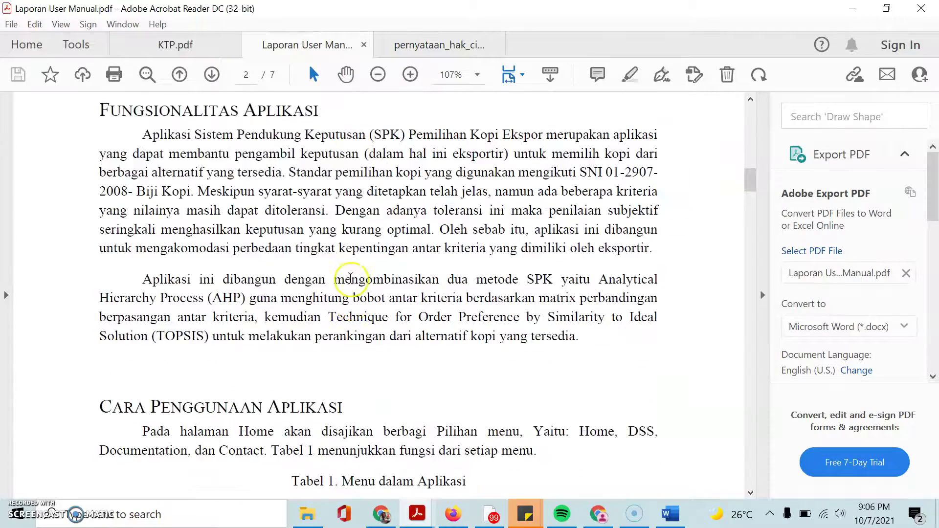
scroll(358, 309, "down", 10)
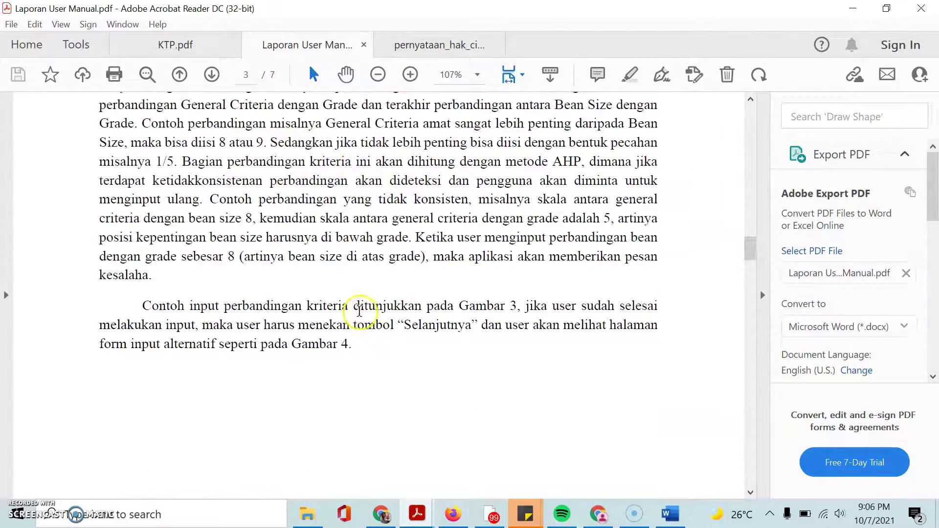
scroll(360, 314, "down", 10)
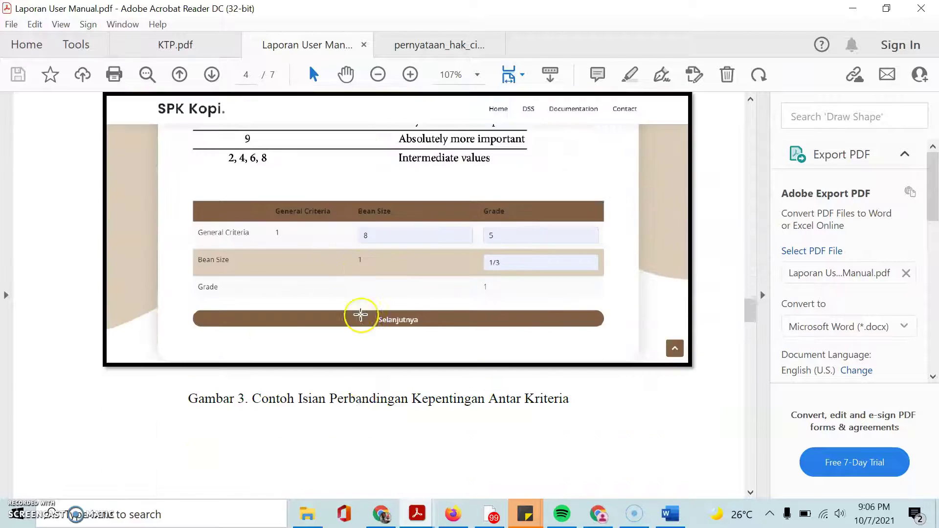
scroll(361, 315, "down", 2)
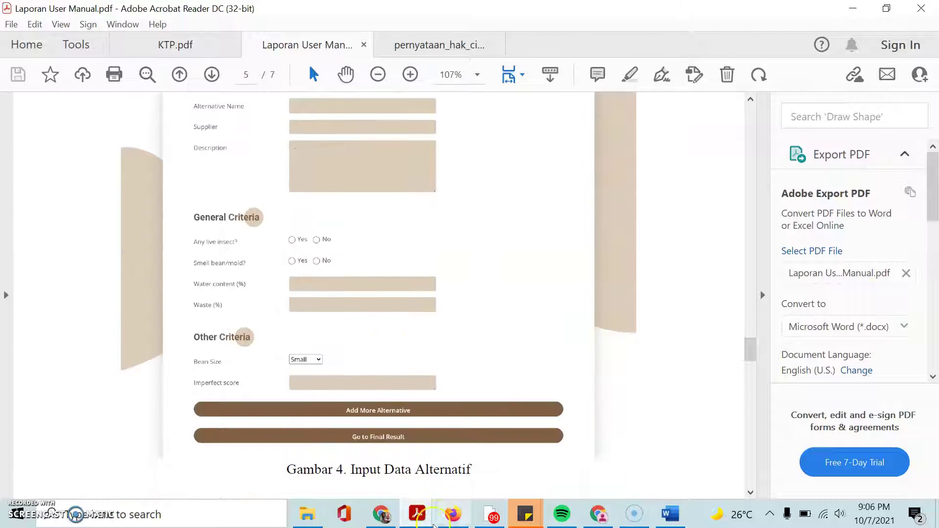
Step: Switch to the Firefox window and set Jenis Permohonan to Umum in the copyright application form
left_click(453, 514)
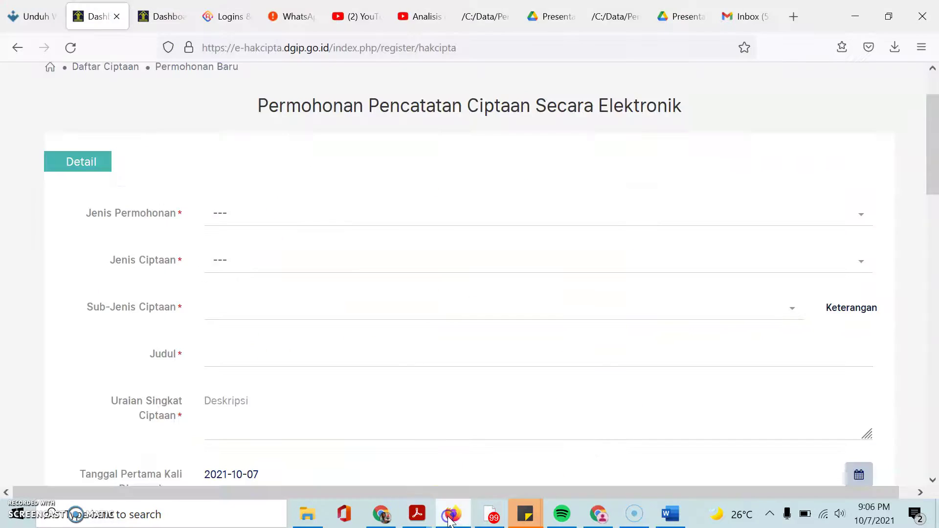
left_click(228, 214)
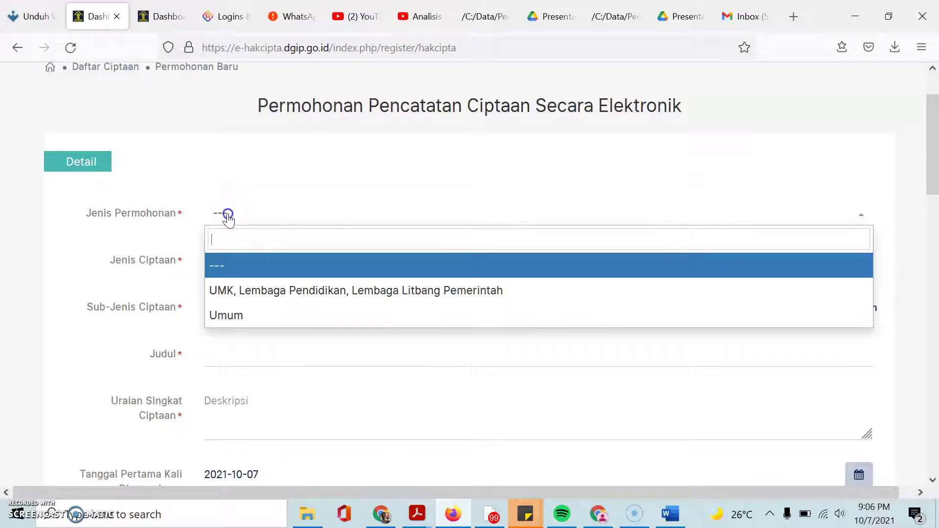
left_click(243, 316)
Step: Look through the available work types and set Jenis Ciptaan to Karya Lainnya
scroll(608, 228, "up", 2)
scroll(624, 228, "down", 4)
left_click(293, 186)
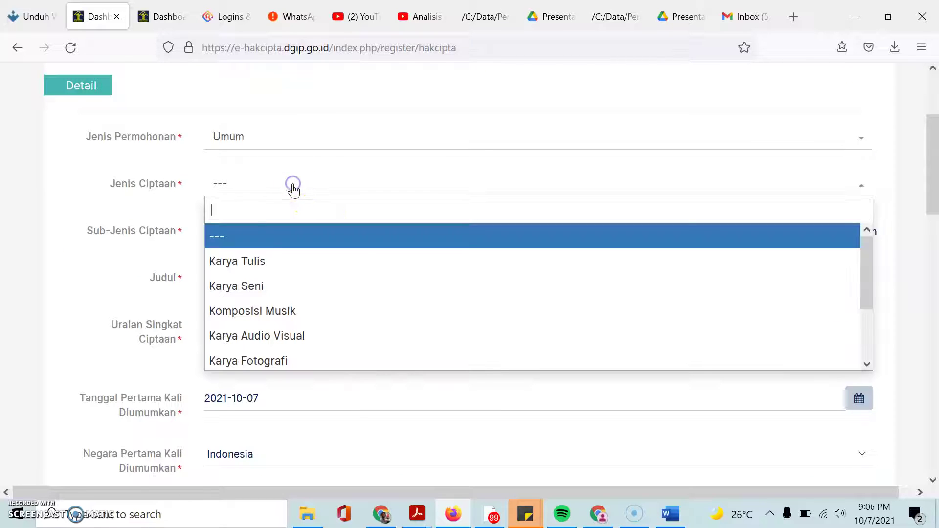
scroll(269, 267, "down", 3)
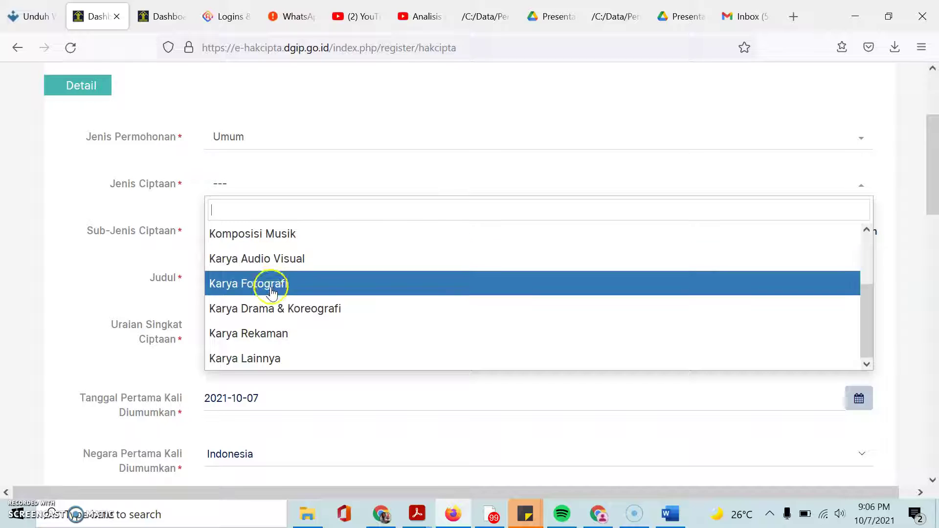
scroll(272, 313, "up", 3)
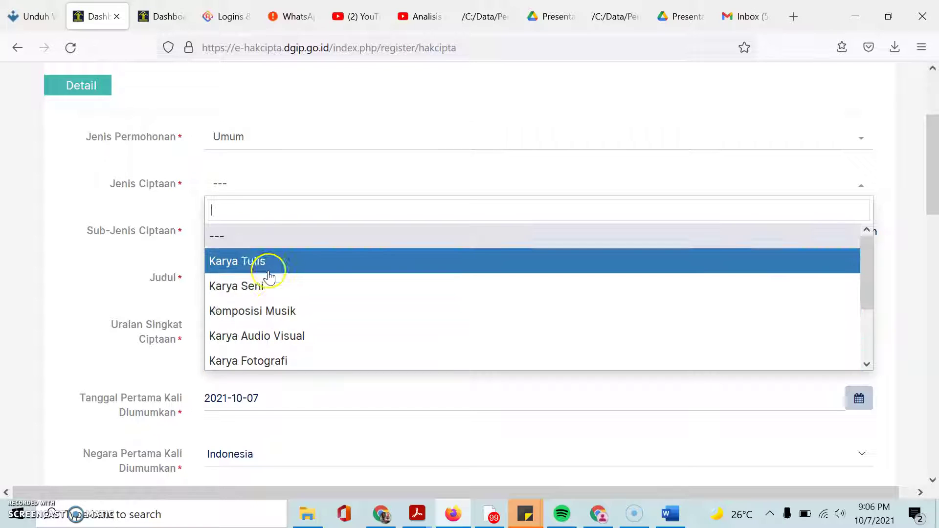
scroll(268, 281, "down", 3)
left_click(275, 358)
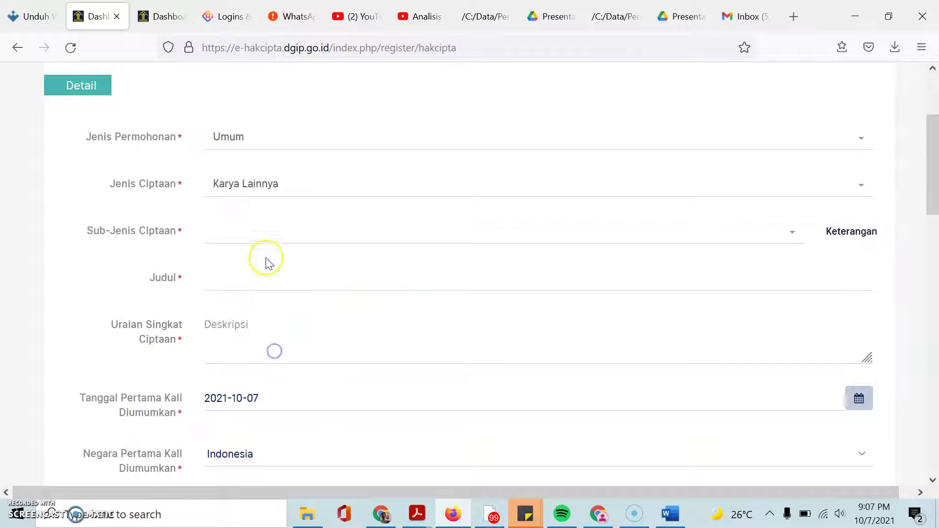
Step: Set Sub-Jenis Ciptaan to Program Komputer
left_click(260, 236)
left_click(252, 308)
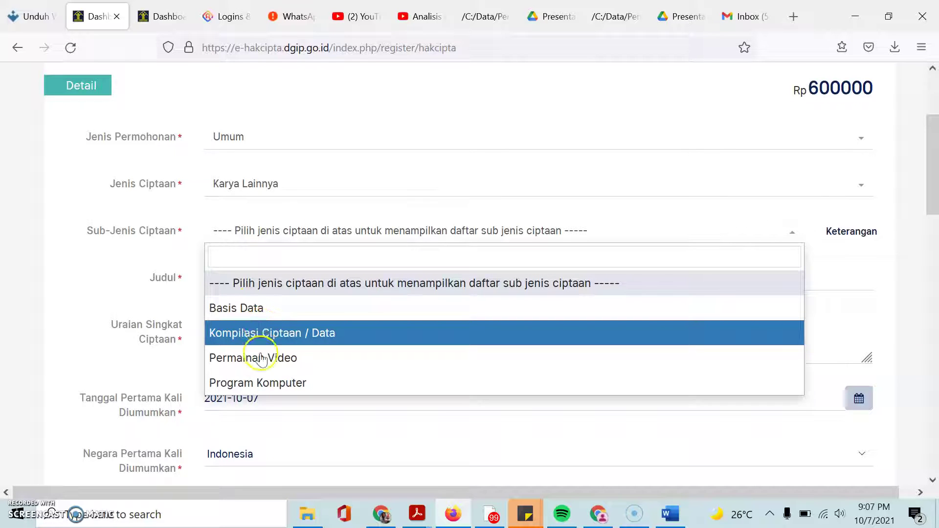
left_click(263, 383)
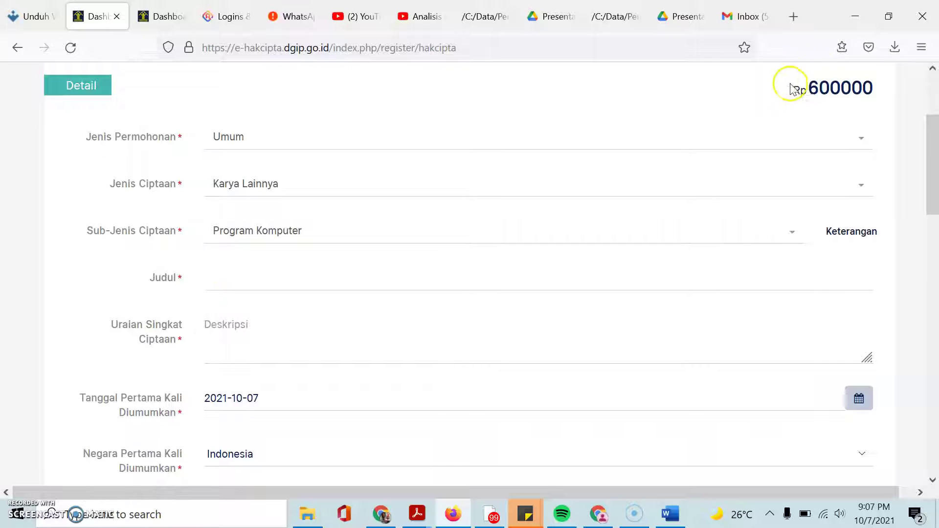
Step: Compare the fee for Umum with that for UMK, Lembaga Pendidikan, Lembaga Litbang Pemerintah, and return Jenis Permohonan to Umum
left_click_drag(814, 86, 864, 85)
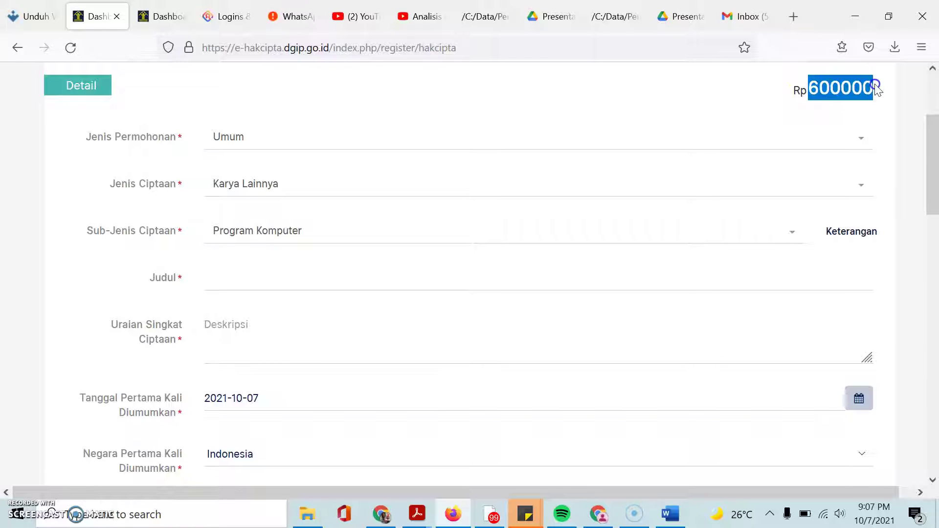
left_click(877, 88)
left_click(569, 140)
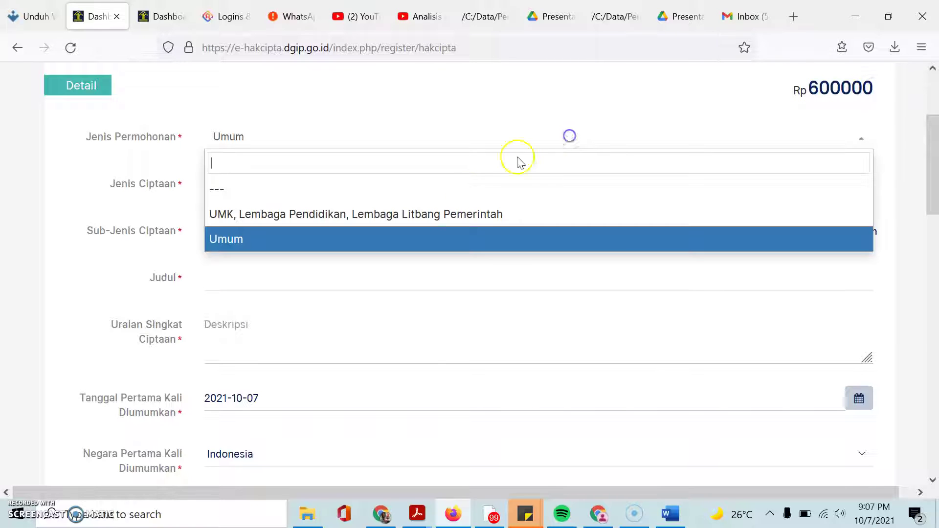
left_click(446, 219)
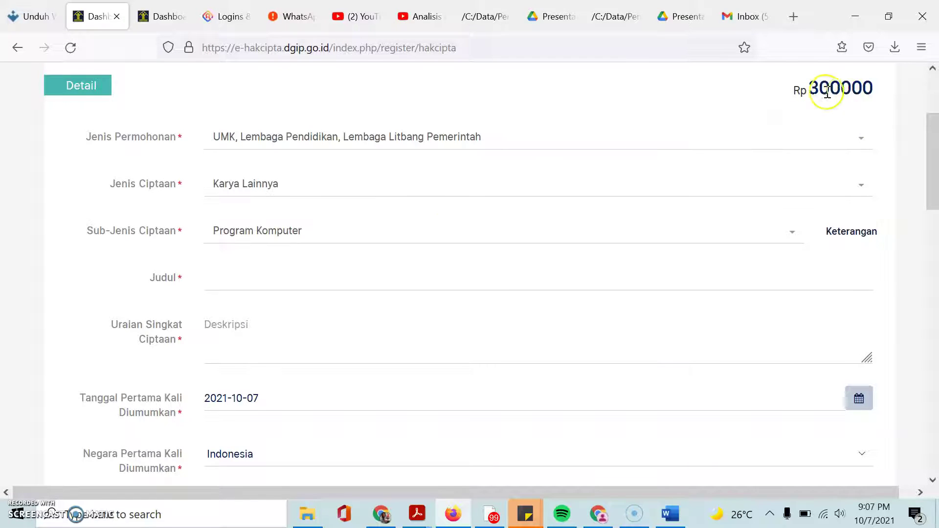
left_click(793, 141)
left_click(427, 239)
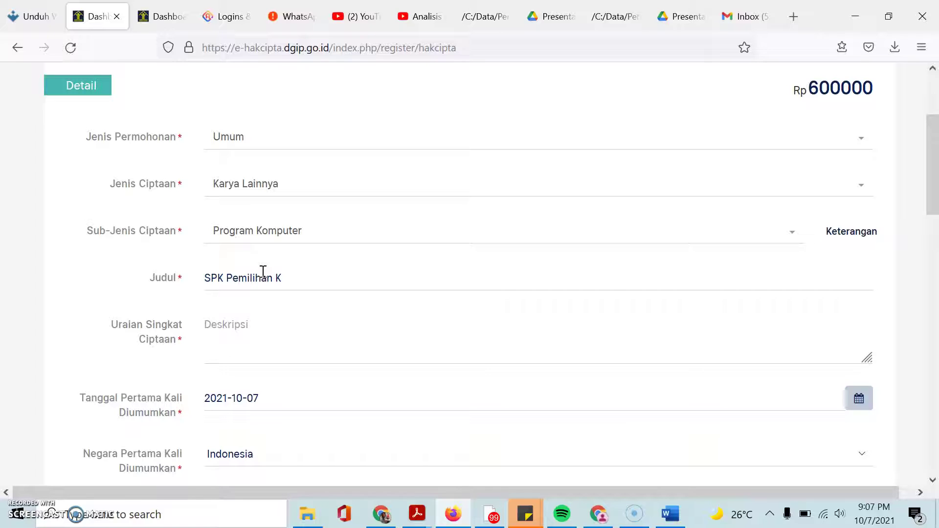
Step: Enter "SPK Pemilihan Kopi" as the Judul and "bla bla bla" as the Uraian Singkat Ciptaan
left_click(226, 352)
type("bla bla bla")
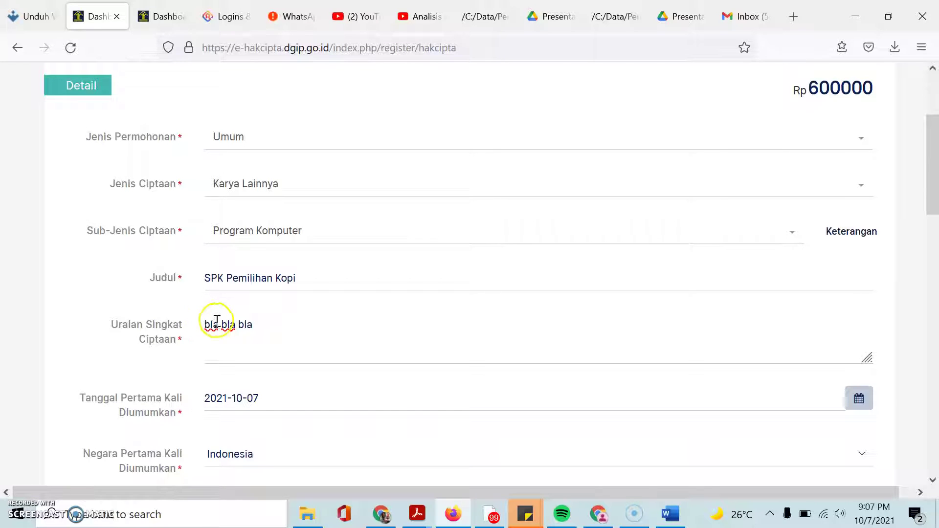
Step: Set the first publication date to 2021-10-01 and the city of first publication to Denpasar
scroll(216, 323, "down", 3)
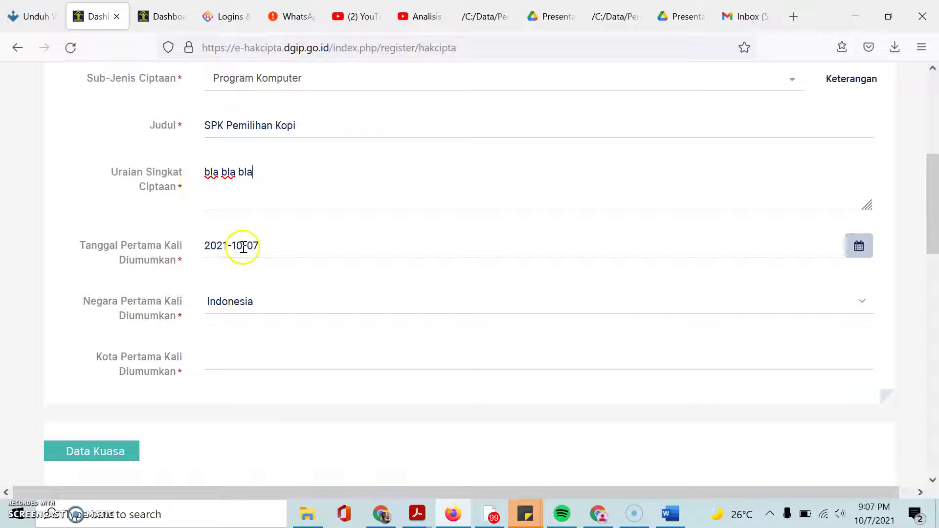
left_click(269, 245)
left_click(330, 324)
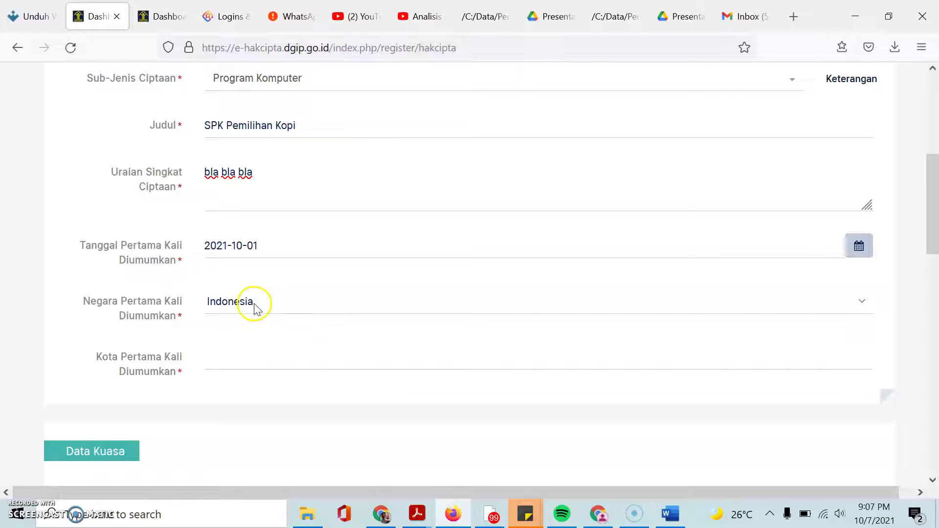
left_click(223, 357)
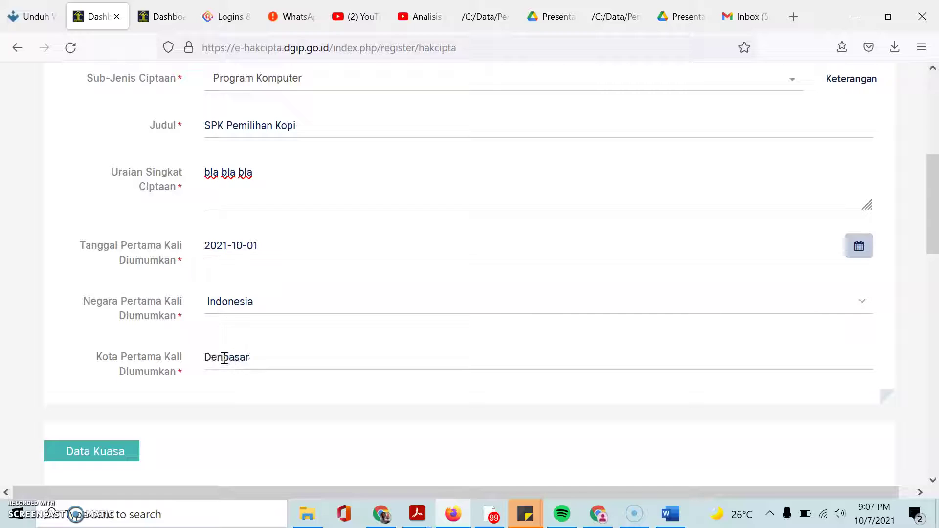
Step: Start a new entry under Data Pencipta and enter the creator's full name and street address
scroll(224, 359, "down", 5)
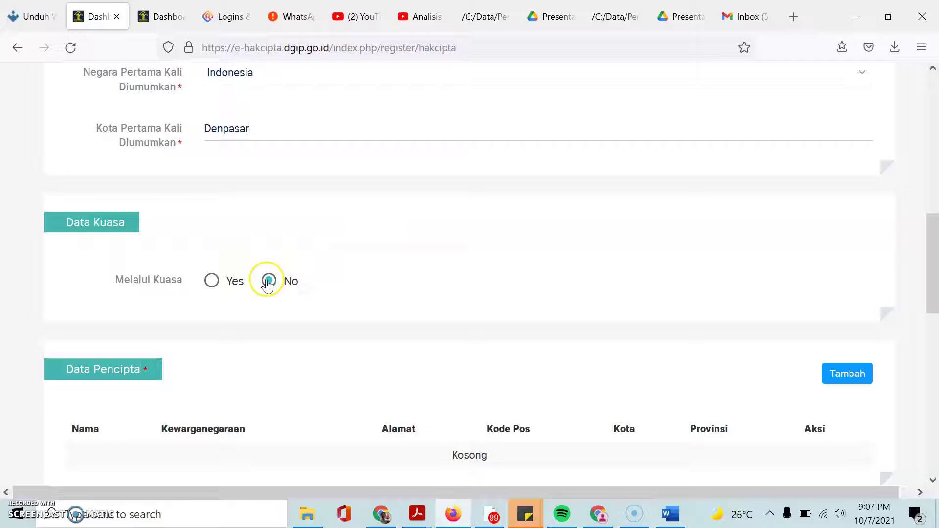
scroll(269, 286, "down", 3)
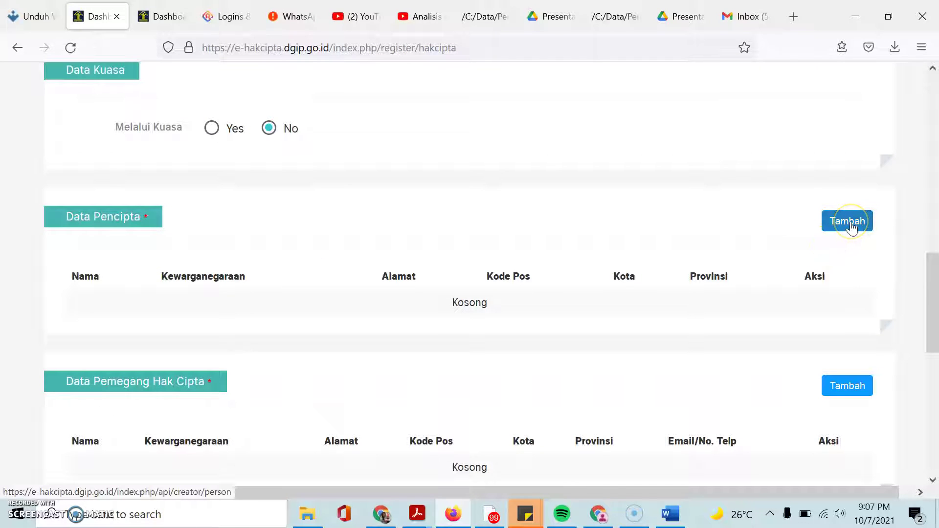
left_click(851, 226)
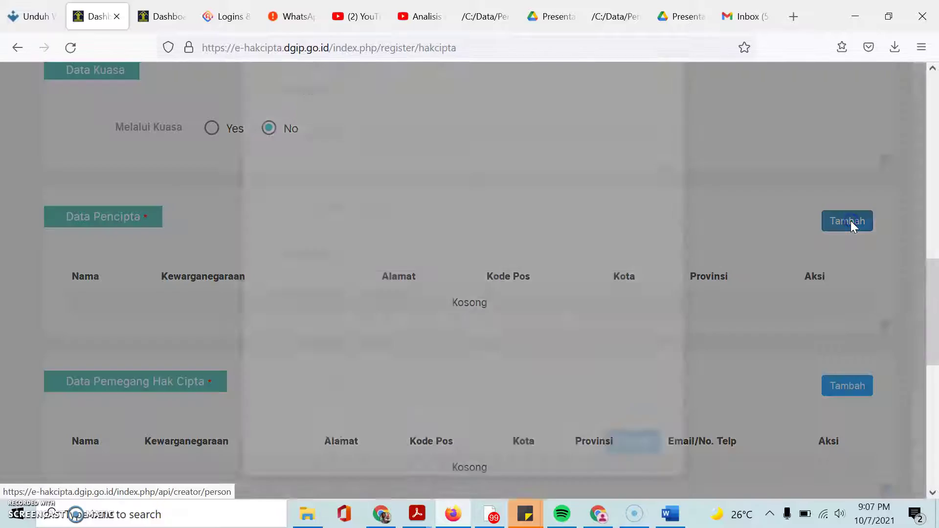
left_click(386, 157)
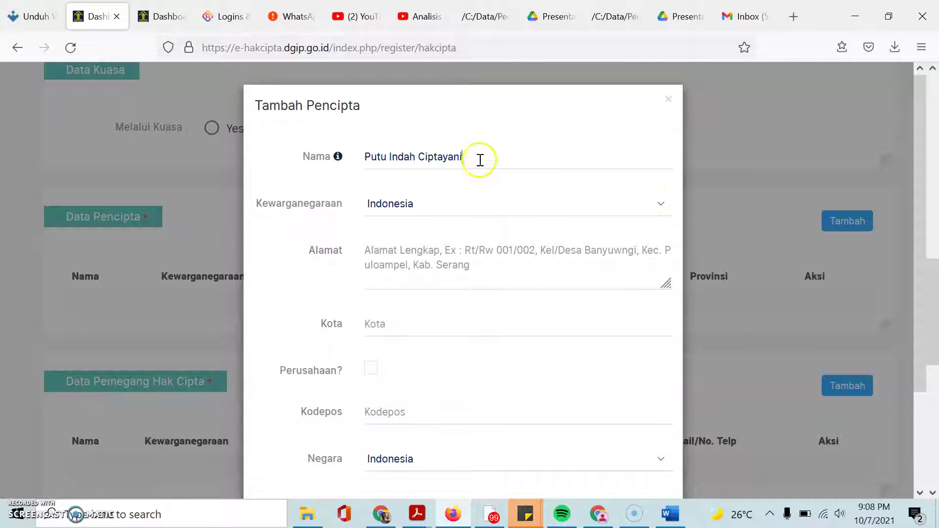
left_click_drag(480, 159, 348, 160)
left_click(399, 161)
left_click(411, 258)
type("Jalan SUka suka")
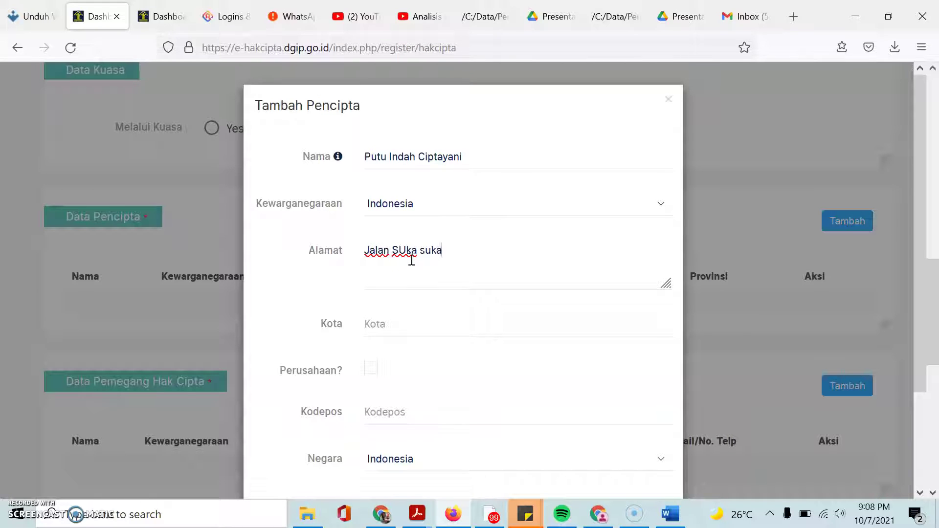
Step: Complete the creator entry with city Denpasar, the postal code and province BALI, and add it to the application
left_click(388, 328)
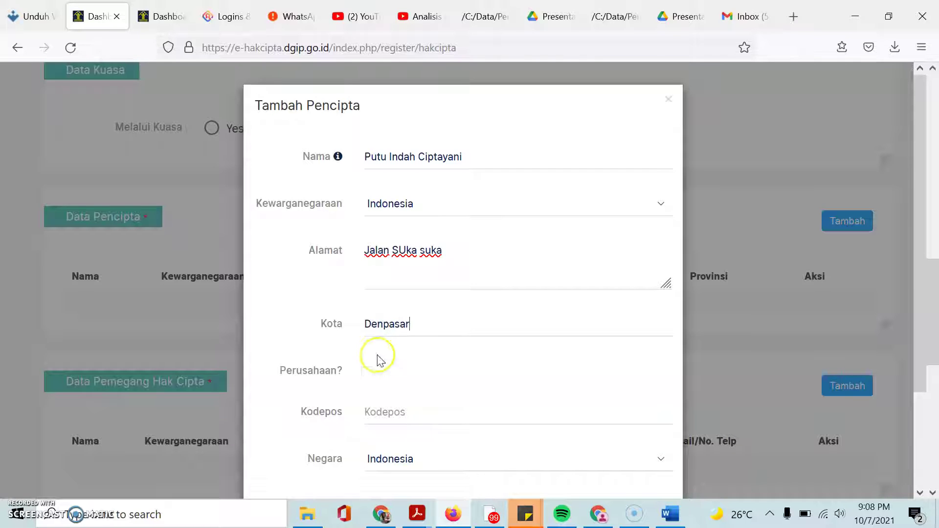
scroll(384, 378, "down", 2)
left_click(393, 315)
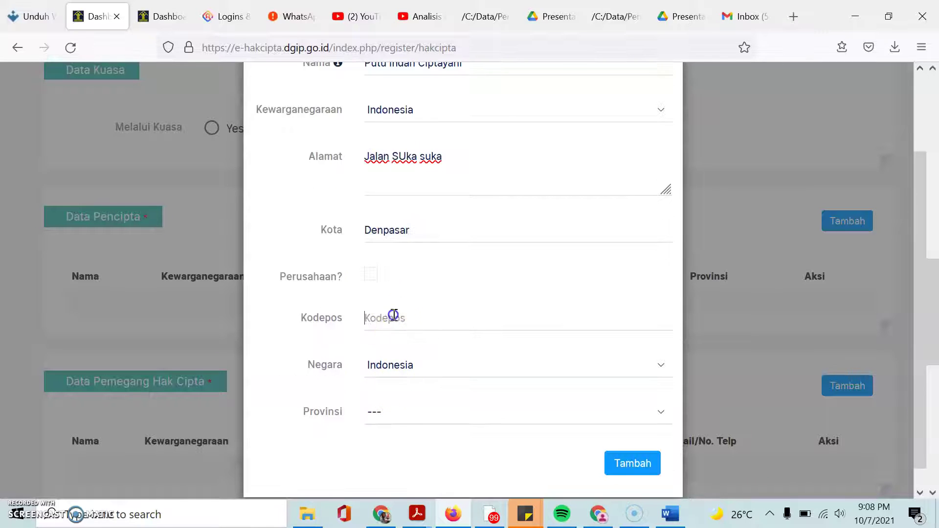
type("80943")
left_click(405, 413)
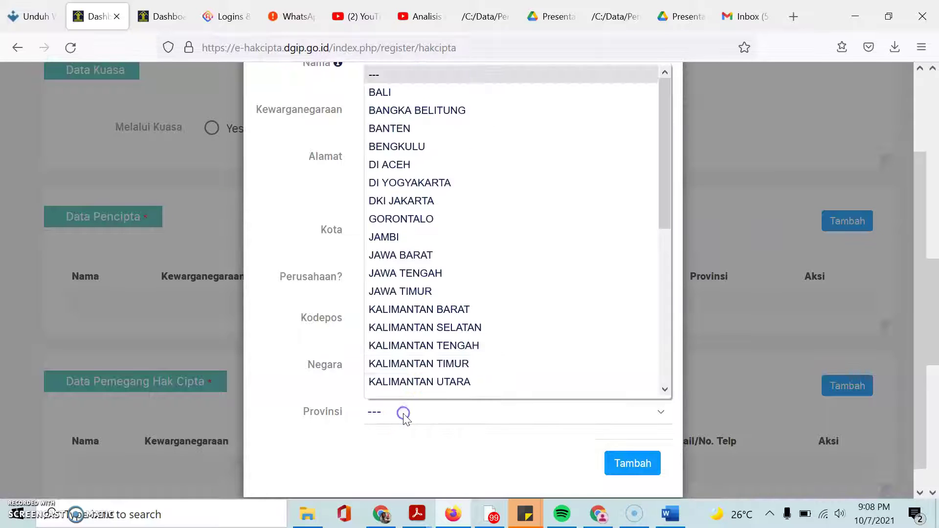
left_click(413, 93)
scroll(608, 418, "down", 1)
left_click(624, 440)
Step: Start a new entry under Data Pemegang Hak Cipta and enter the holder's full name and street address
scroll(640, 332, "down", 2)
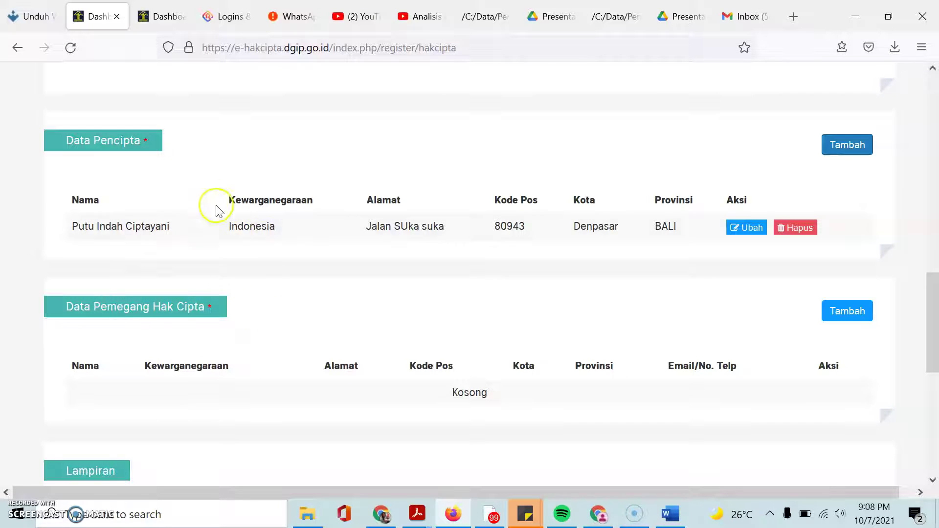
left_click(840, 311)
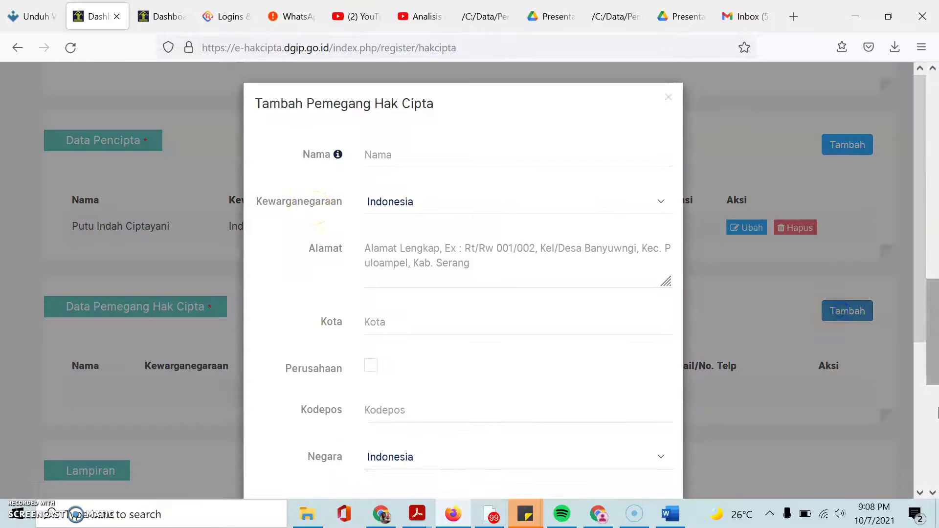
left_click(337, 157)
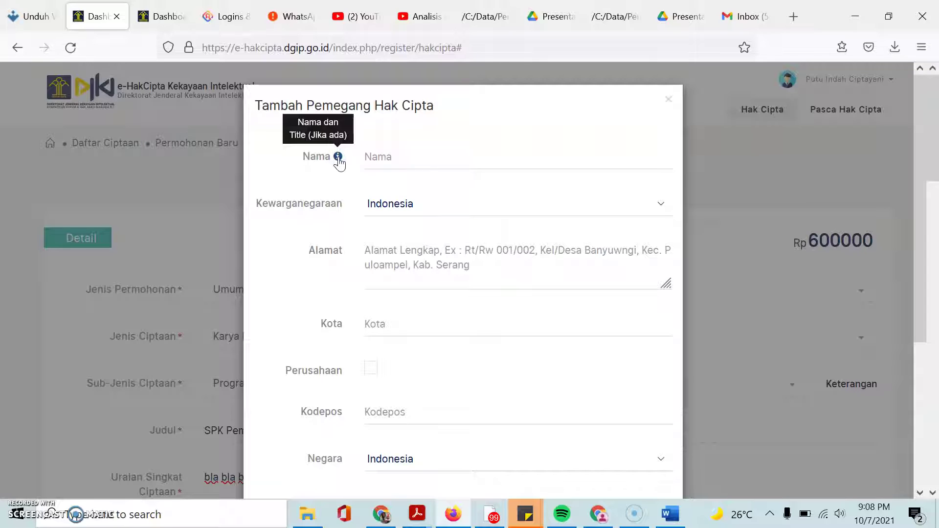
left_click(393, 158)
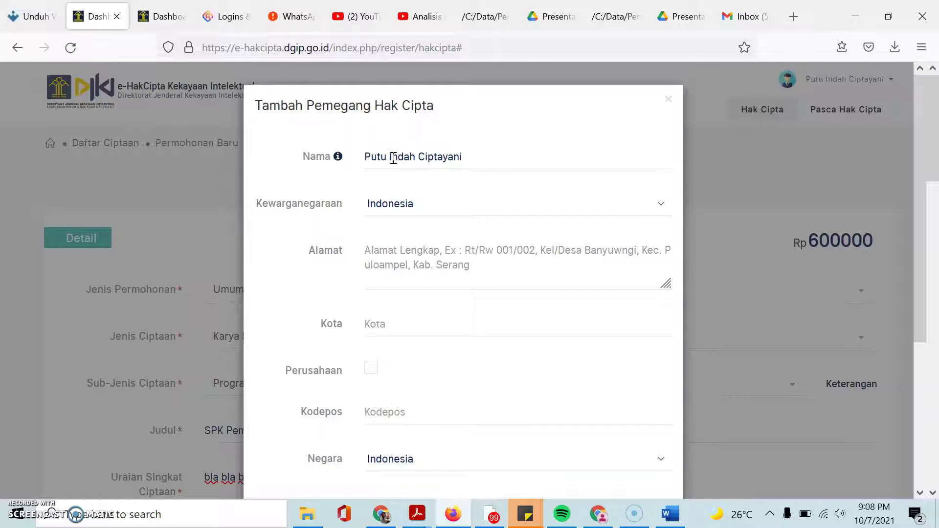
type("Jalan Suka su")
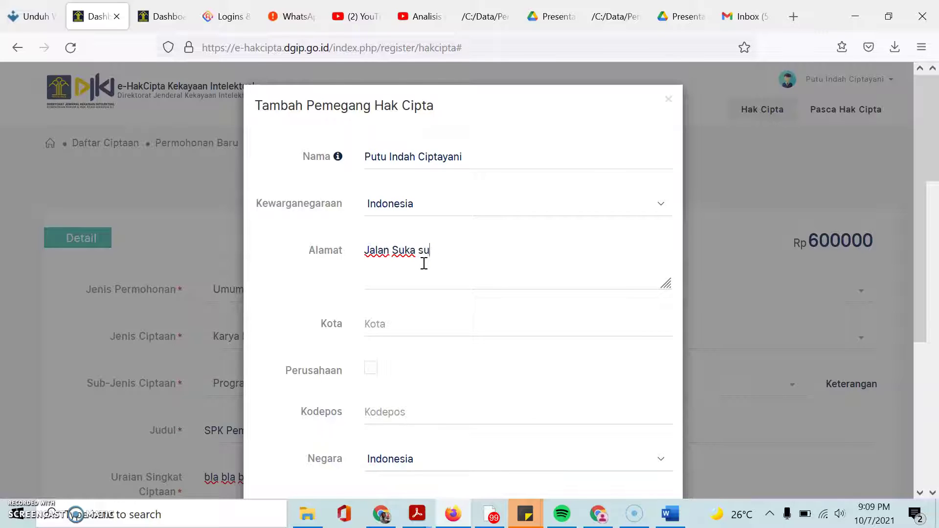
Step: Set the copyright holder's city to Denpasar, fill in the postal code and choose BALI as the province
left_click(423, 327)
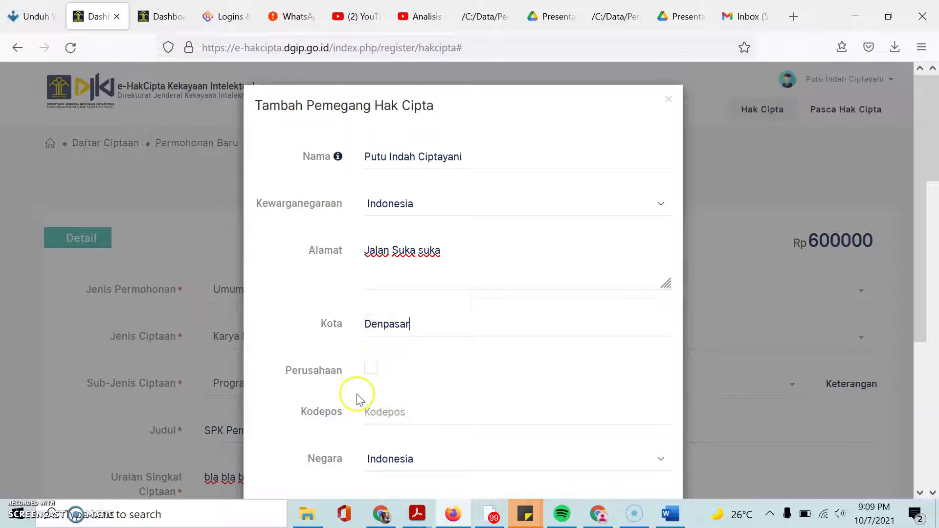
scroll(372, 386, "down", 2)
left_click(421, 329)
type("80975")
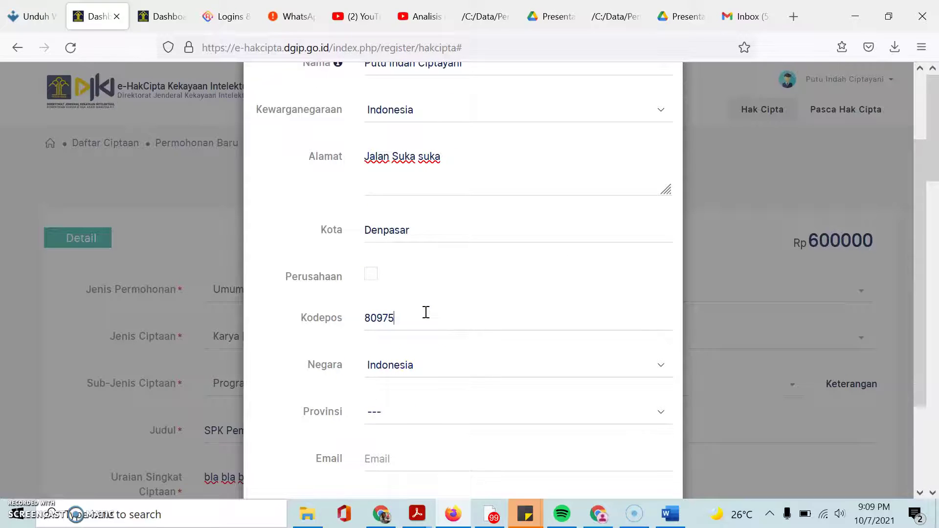
left_click(391, 411)
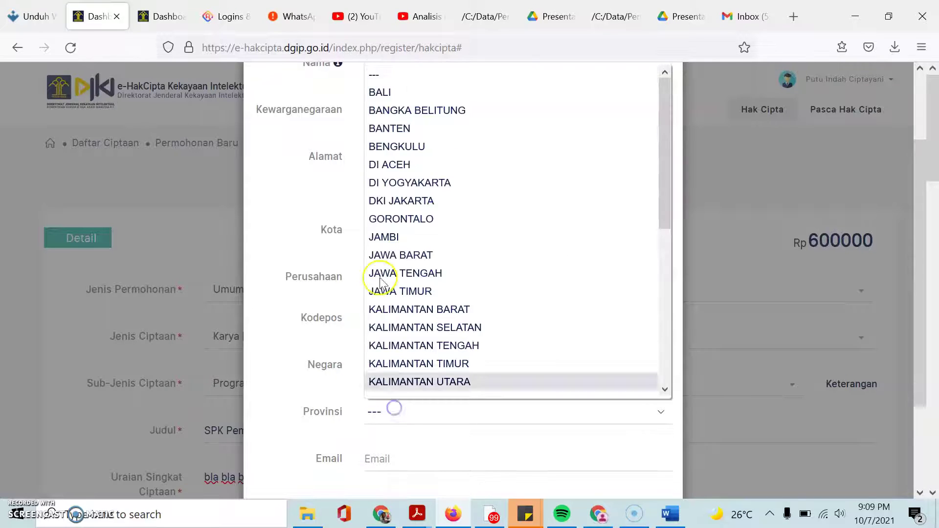
left_click(384, 83)
left_click(396, 412)
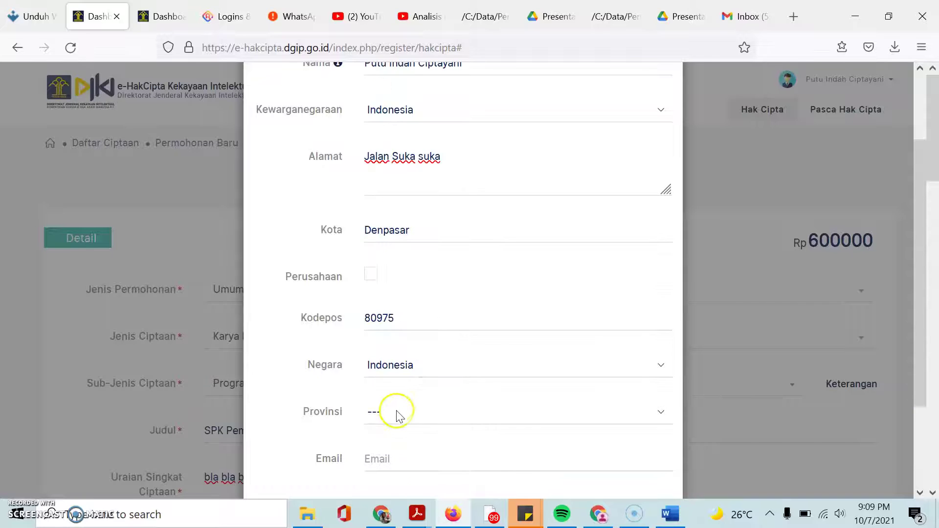
left_click(383, 92)
Step: Fill in the copyright holder's e-mail and phone number, and add the holder to the application
scroll(390, 380, "down", 2)
left_click(406, 342)
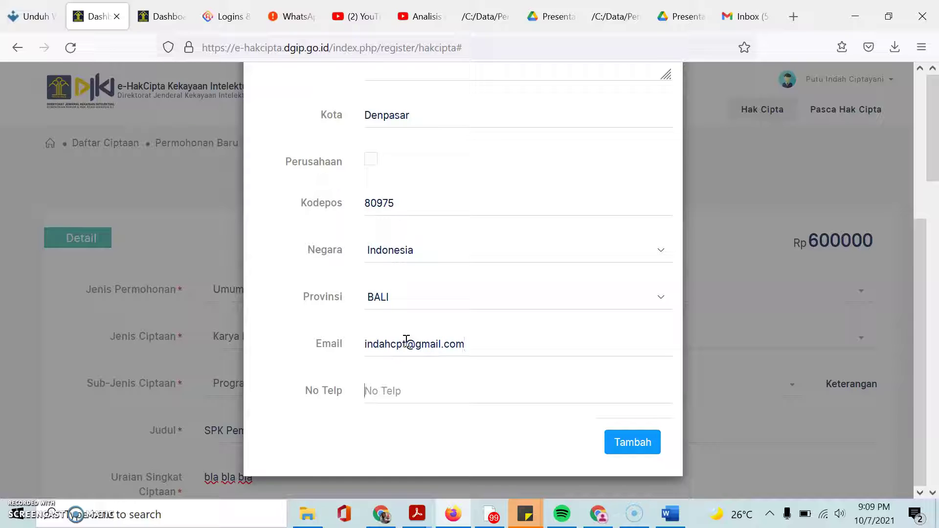
type("42")
left_click(632, 442)
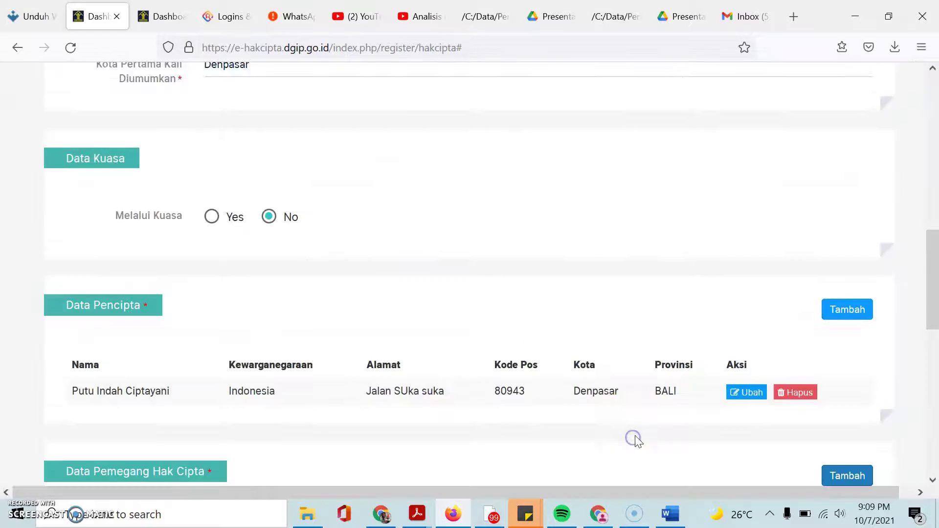
scroll(631, 391, "down", 8)
scroll(615, 192, "up", 2)
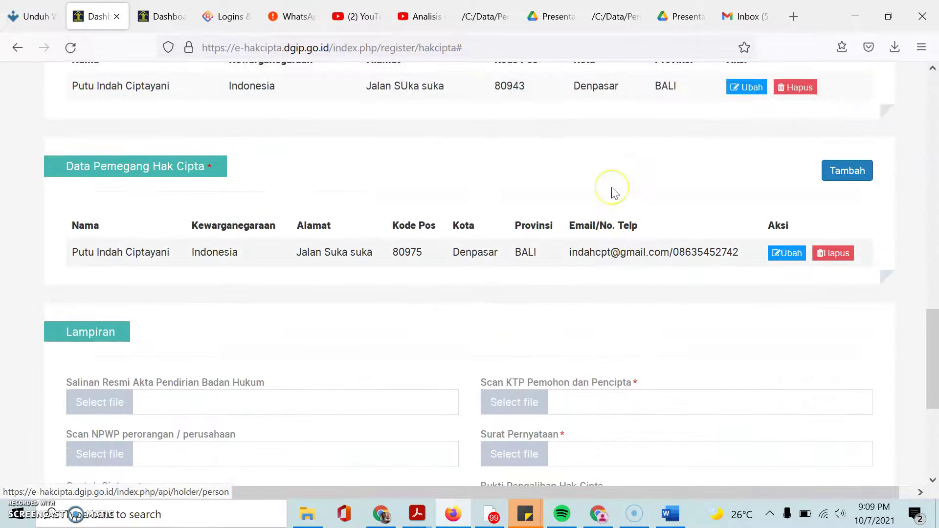
scroll(615, 192, "up", 2)
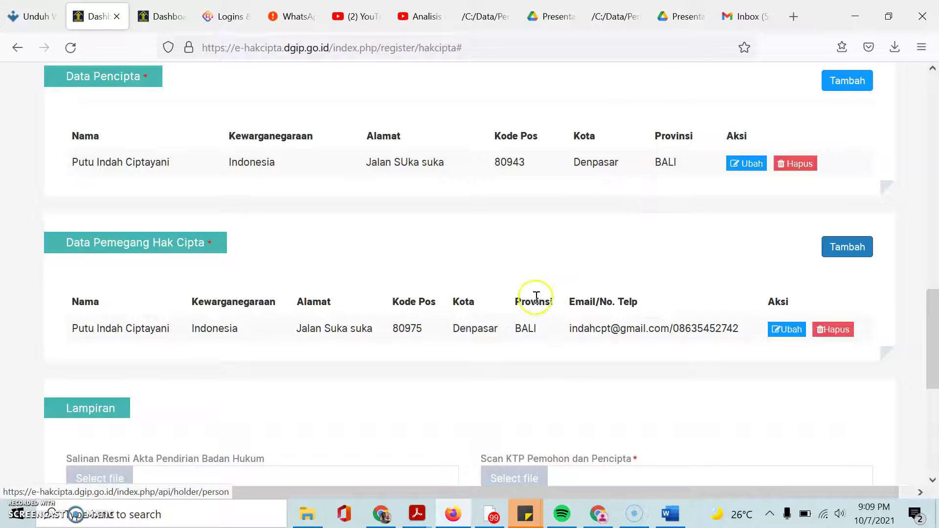
Step: Check the Contoh Ciptaan file requirements for Program Komputer and attach the Laporan User Manual PDF as the sample work
scroll(492, 310, "down", 6)
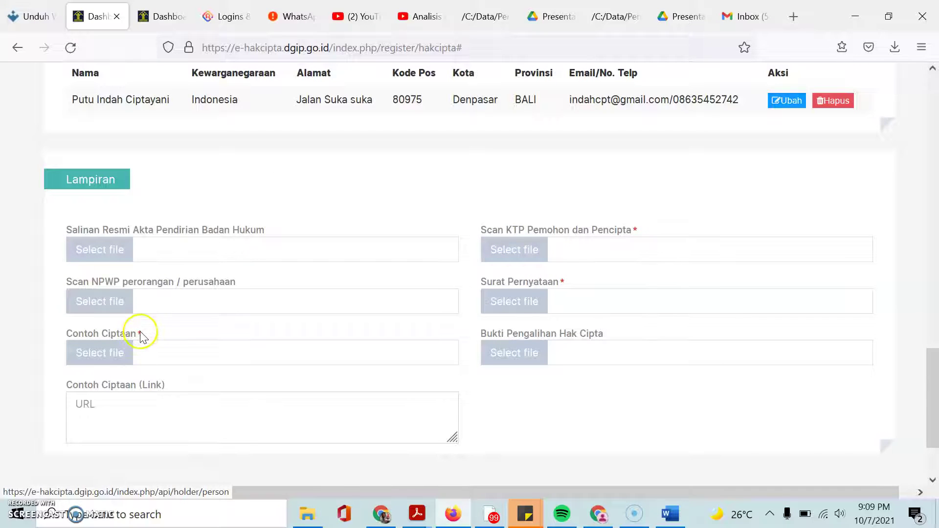
mouse_move(89, 357)
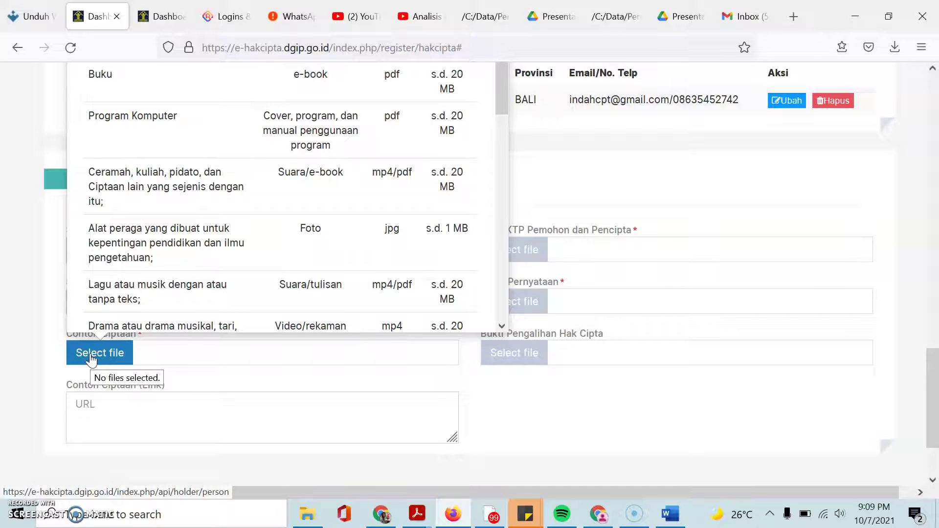
scroll(157, 174, "up", 2)
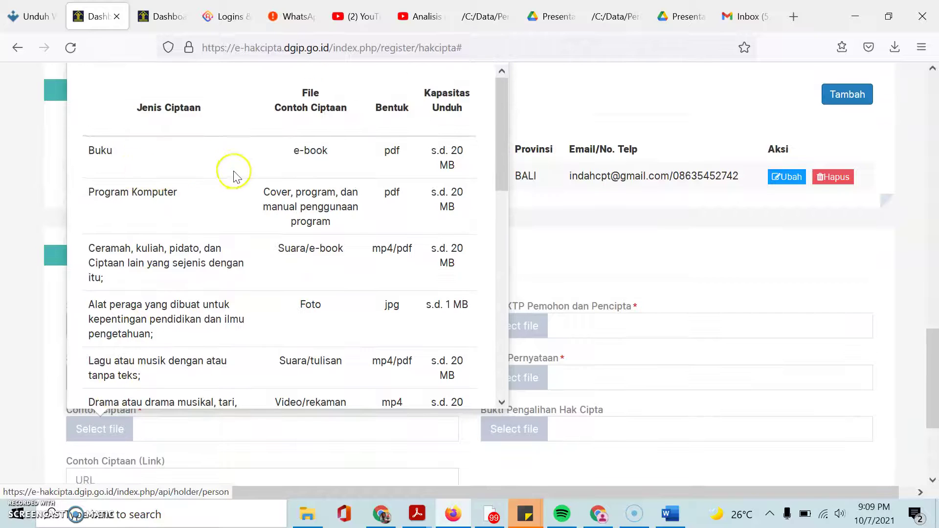
scroll(200, 304, "down", 2)
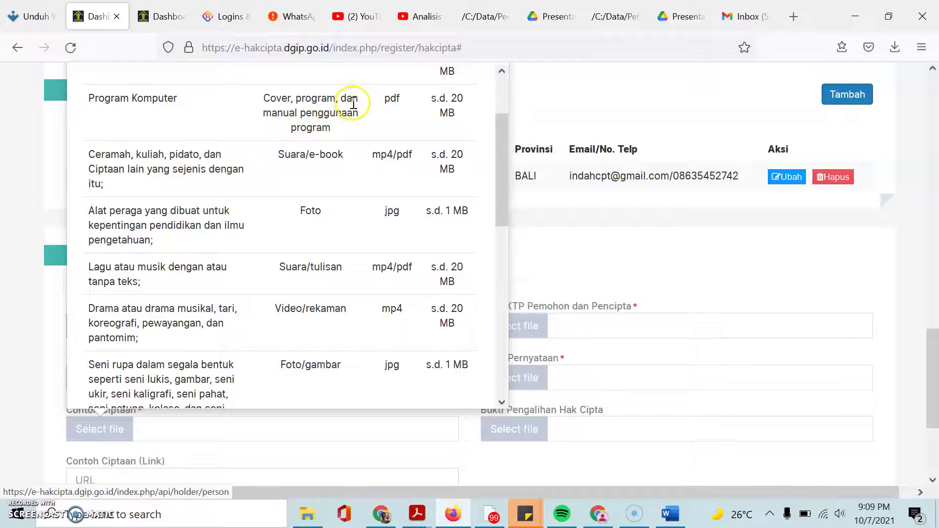
left_click(101, 437)
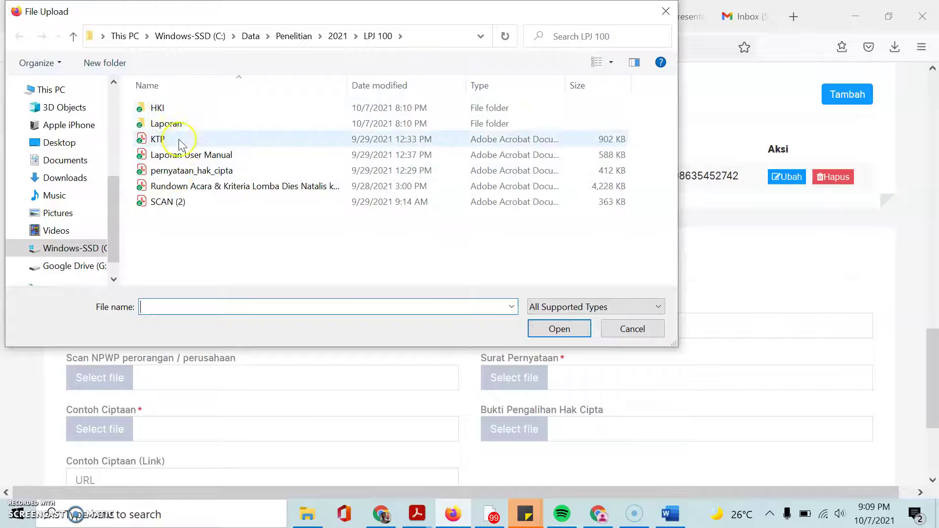
double_click(186, 155)
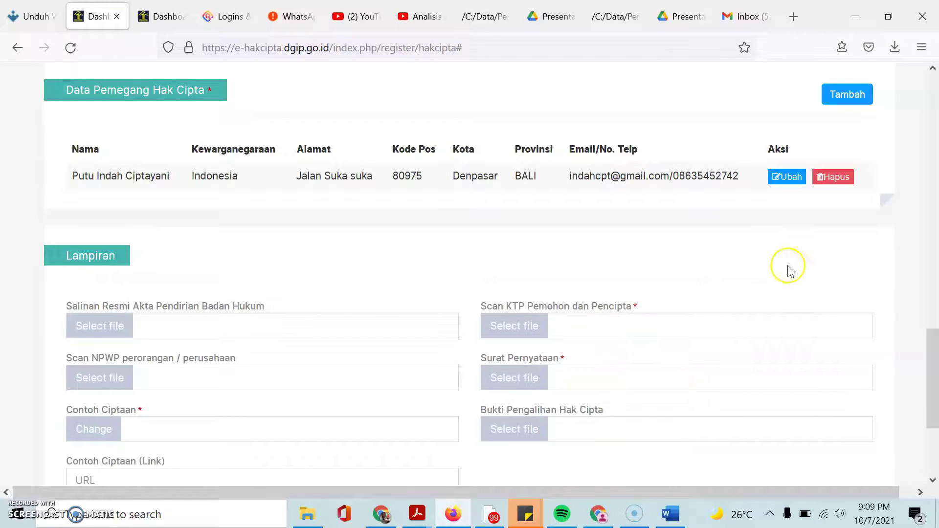
Step: Attach the KTP PDF as Scan KTP Pemohon dan Pencipta and the pernyataan_hak_cipta PDF as Surat Pernyataan
left_click(528, 326)
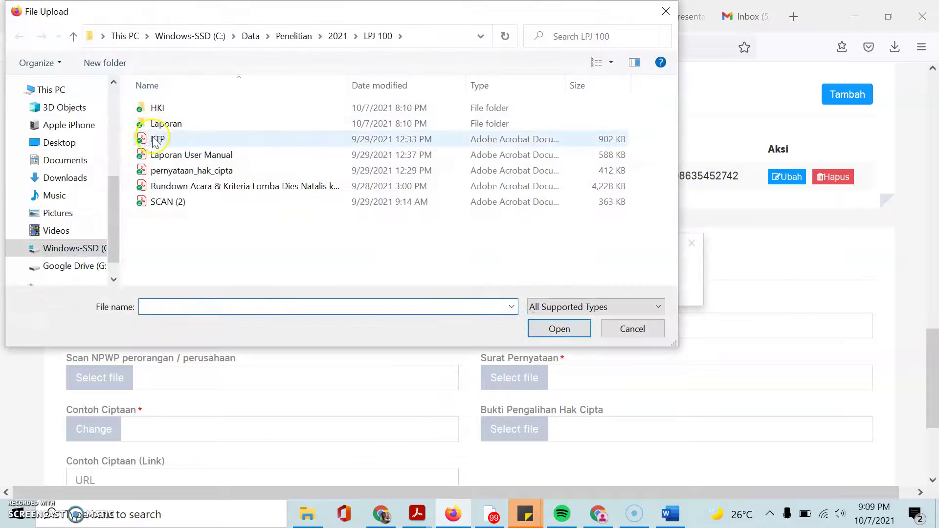
double_click(147, 139)
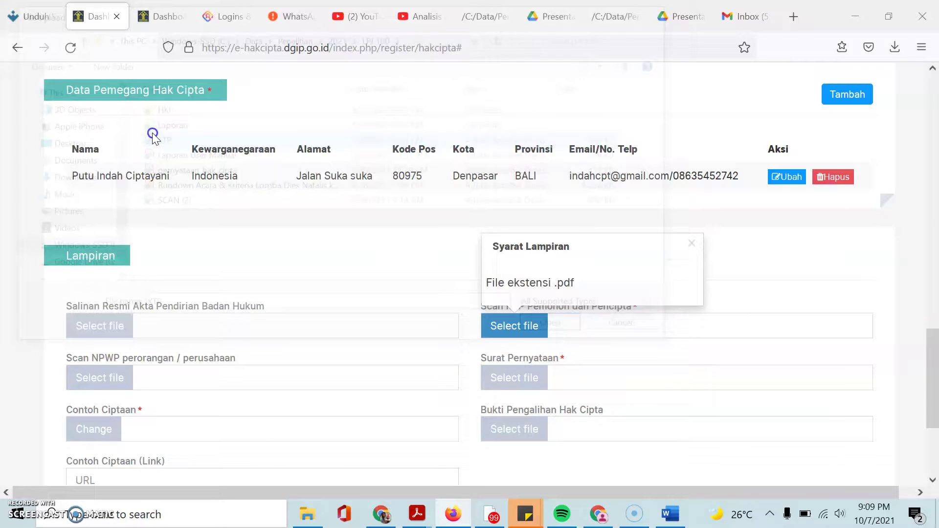
left_click(516, 379)
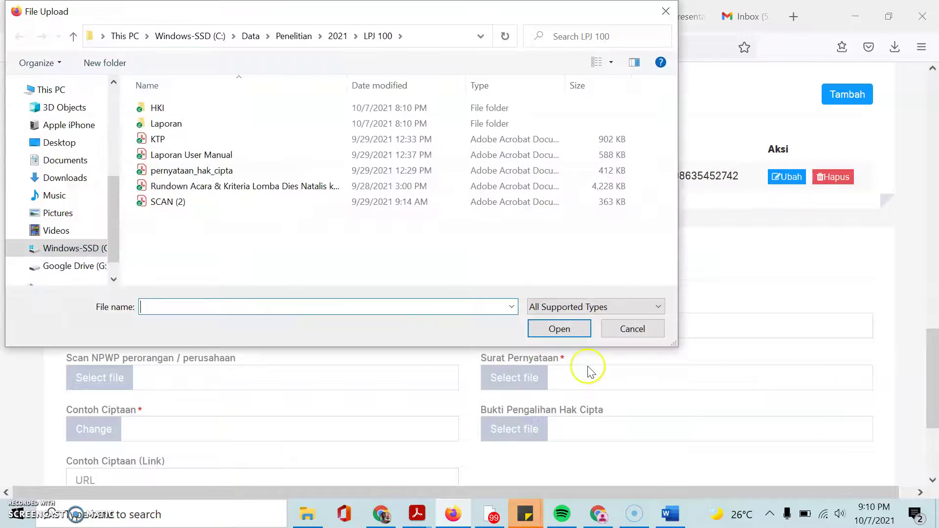
double_click(177, 172)
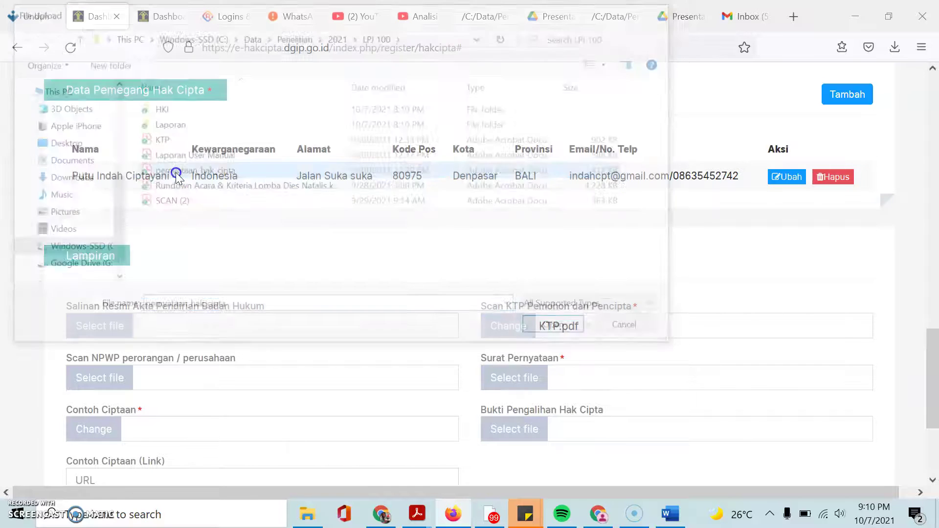
scroll(583, 350, "down", 2)
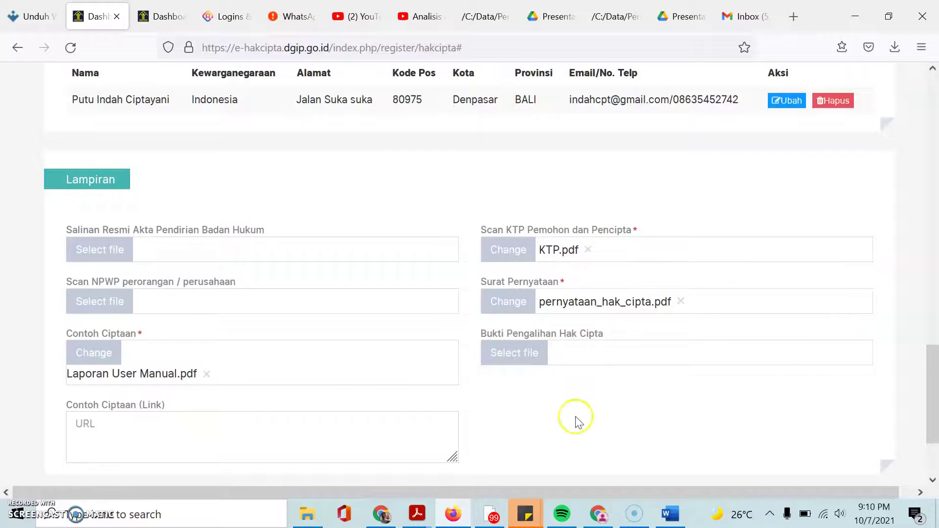
scroll(336, 392, "down", 2)
left_click(106, 308)
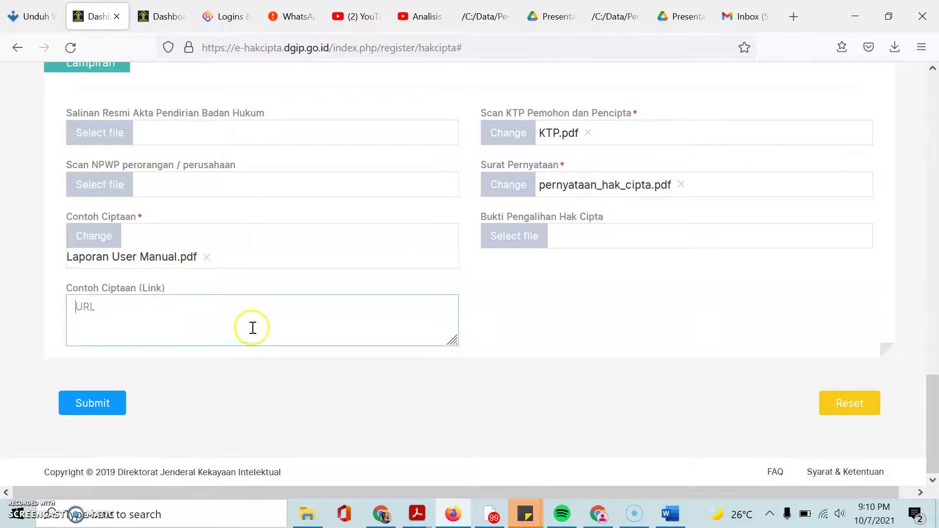
left_click(90, 407)
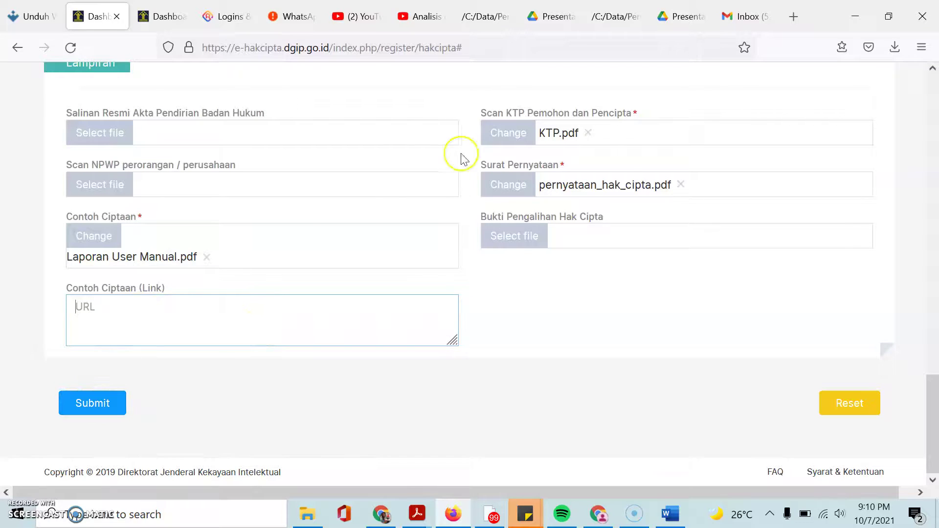
Step: Open the Daftar Ciptaan list and look through the submitted applications' columns as far as the payment status
scroll(537, 276, "up", 20)
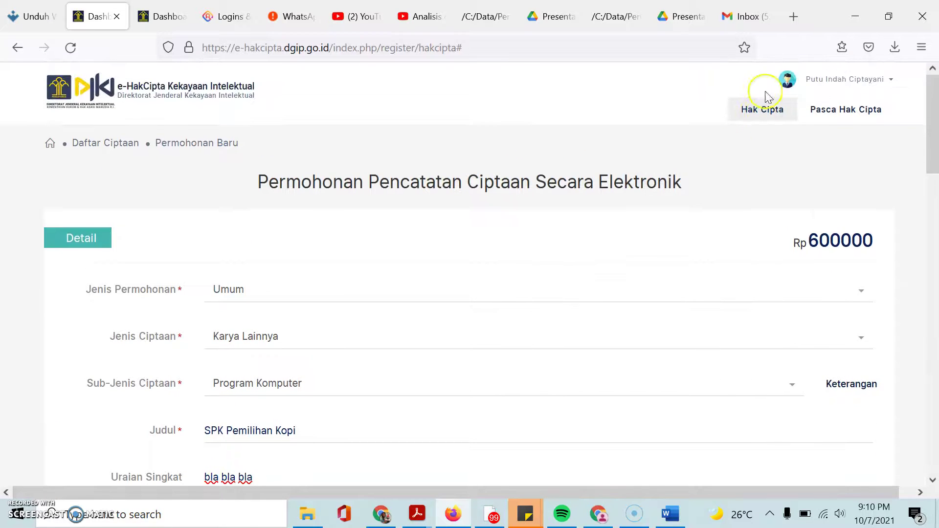
left_click(758, 115)
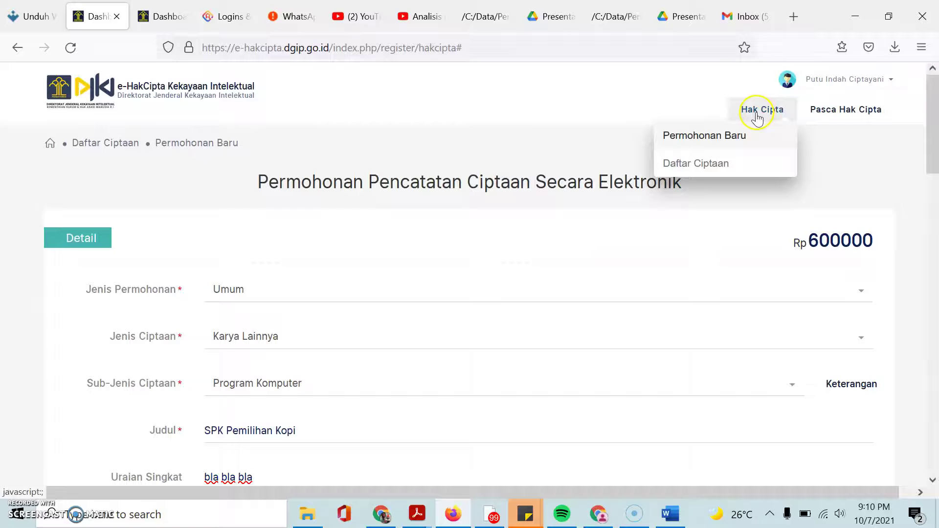
mouse_move(738, 100)
left_click(699, 176)
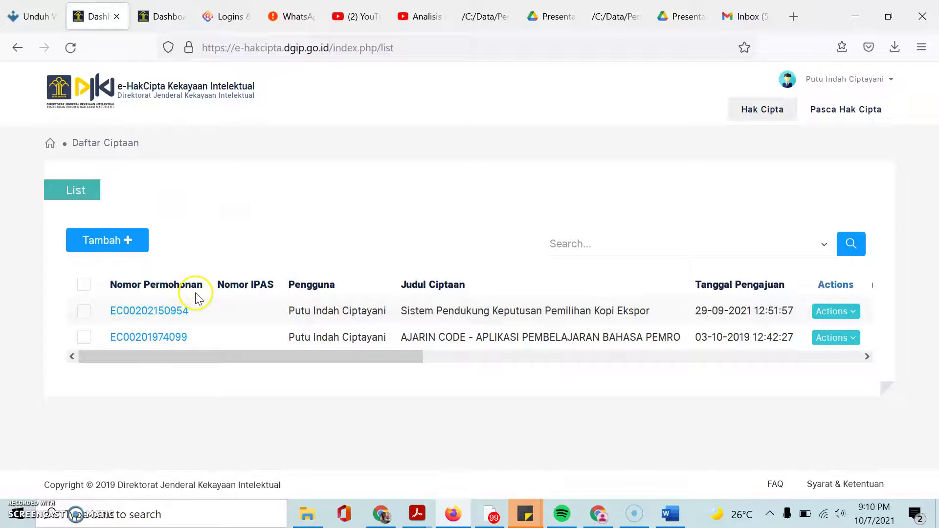
left_click_drag(205, 356, 491, 351)
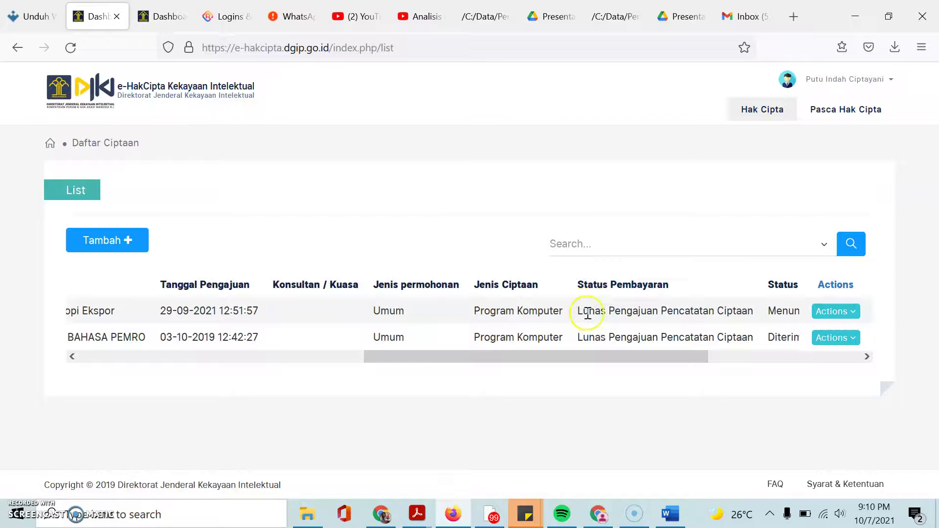
left_click_drag(545, 358, 196, 364)
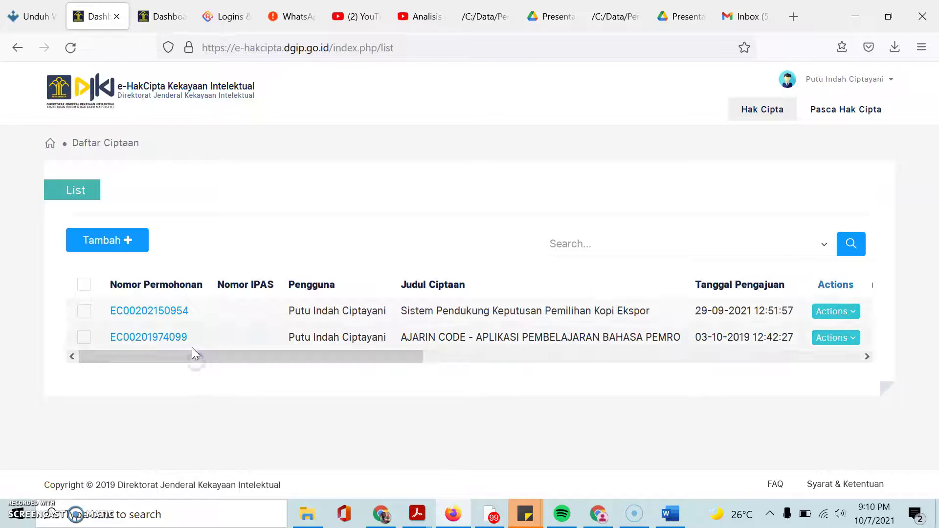
Step: Open the application titled Sistem Pendukung Keputusan Pemilihan Kopi Ekspor, examine its details and highlight its billing code
left_click(160, 312)
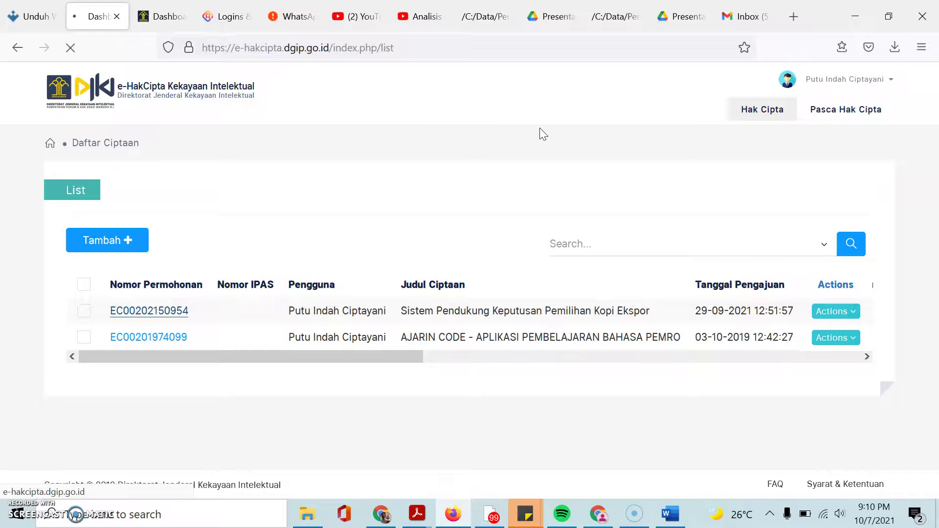
scroll(348, 325, "down", 5)
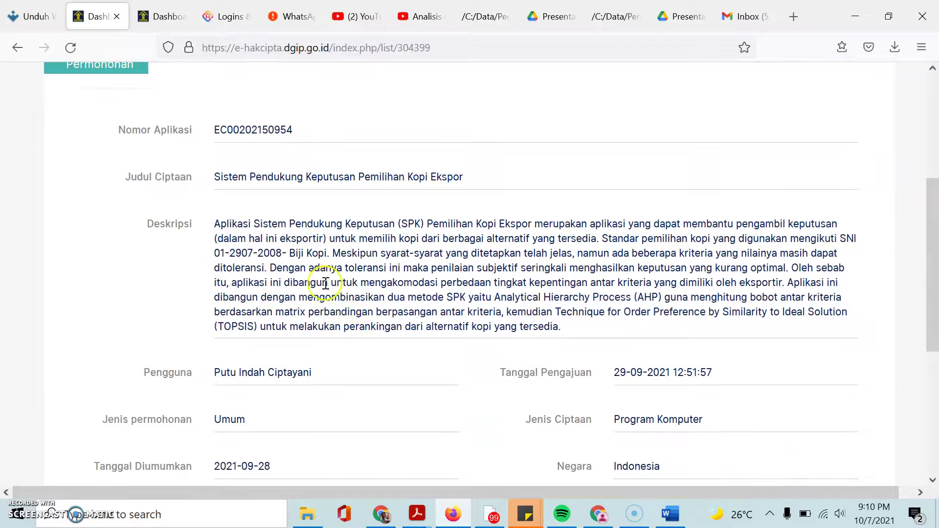
scroll(325, 283, "down", 5)
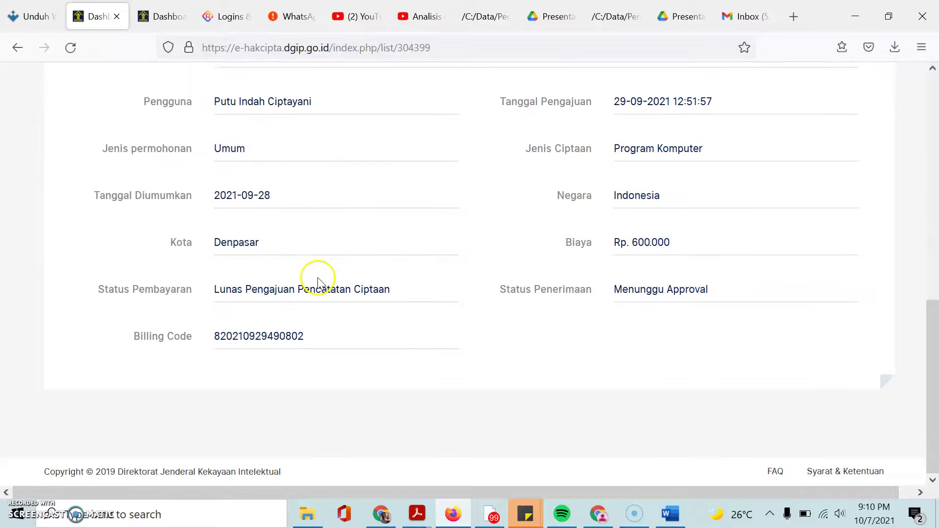
double_click(232, 333)
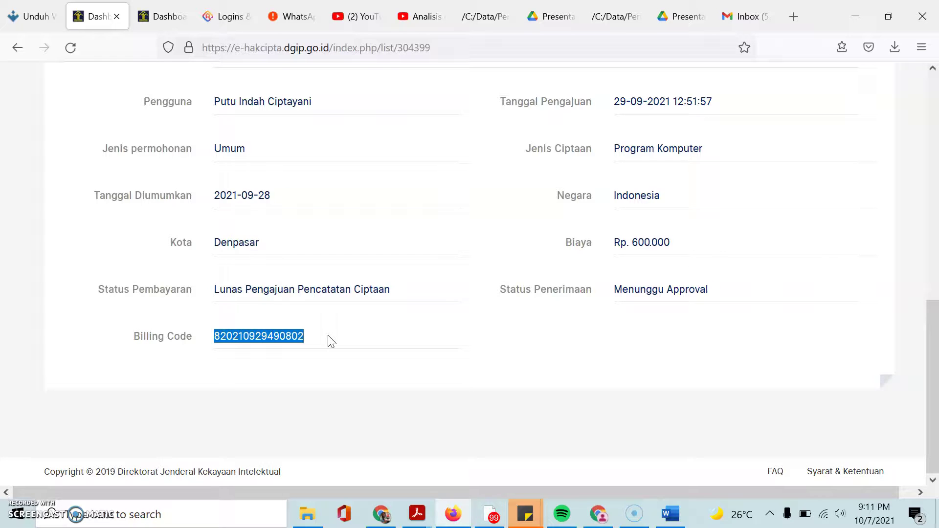
scroll(332, 342, "up", 3)
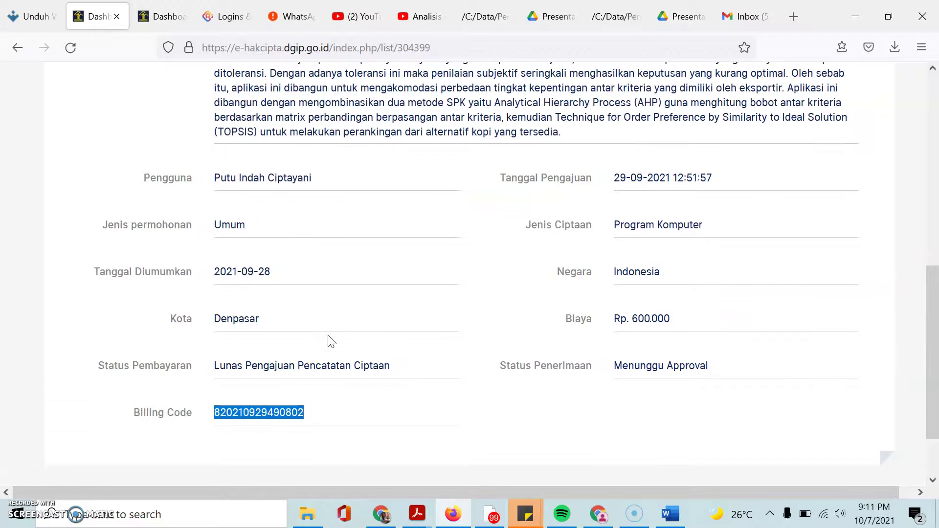
scroll(331, 341, "up", 3)
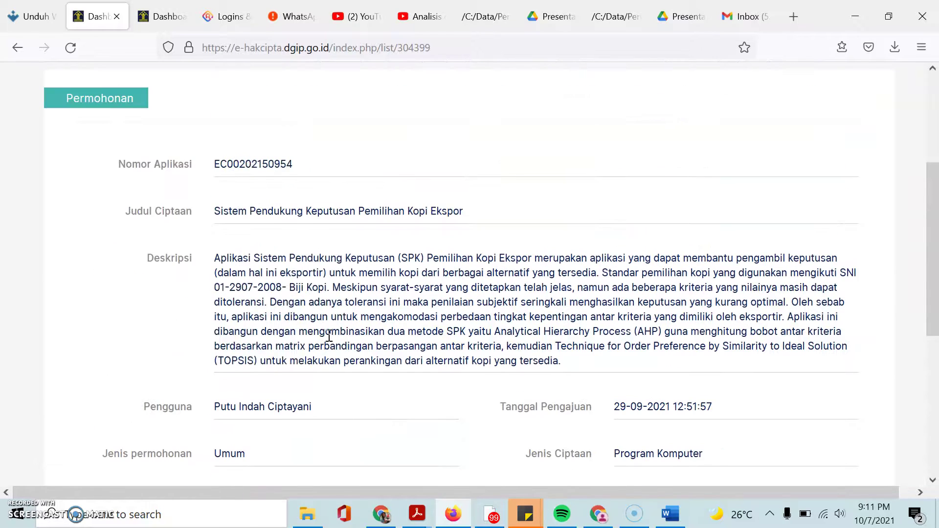
scroll(329, 336, "down", 4)
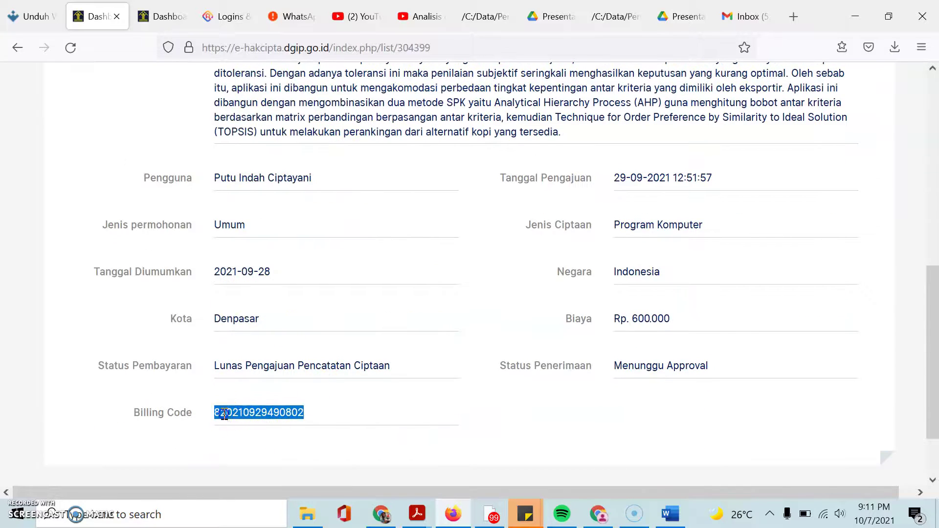
left_click(217, 413)
left_click_drag(216, 414, 310, 414)
scroll(310, 411, "up", 8)
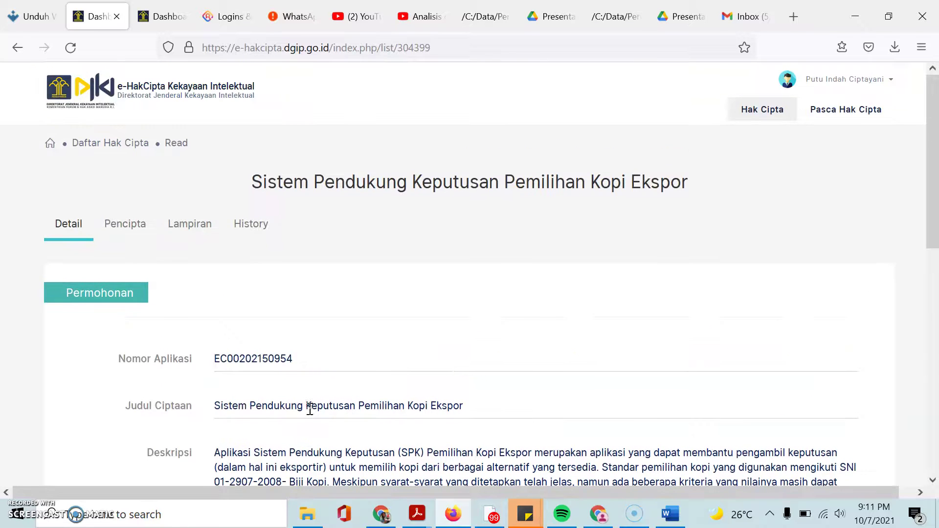
scroll(413, 259, "down", 8)
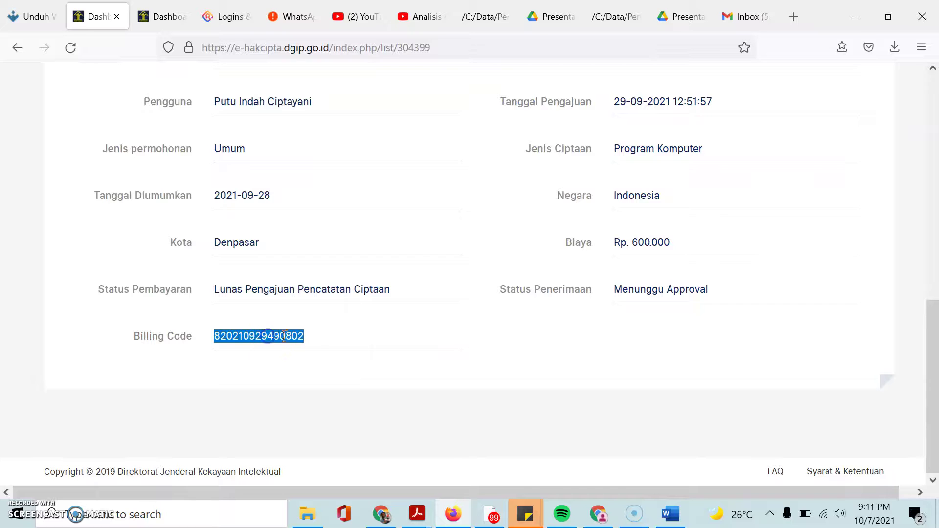
scroll(440, 300, "up", 8)
scroll(439, 299, "up", 1)
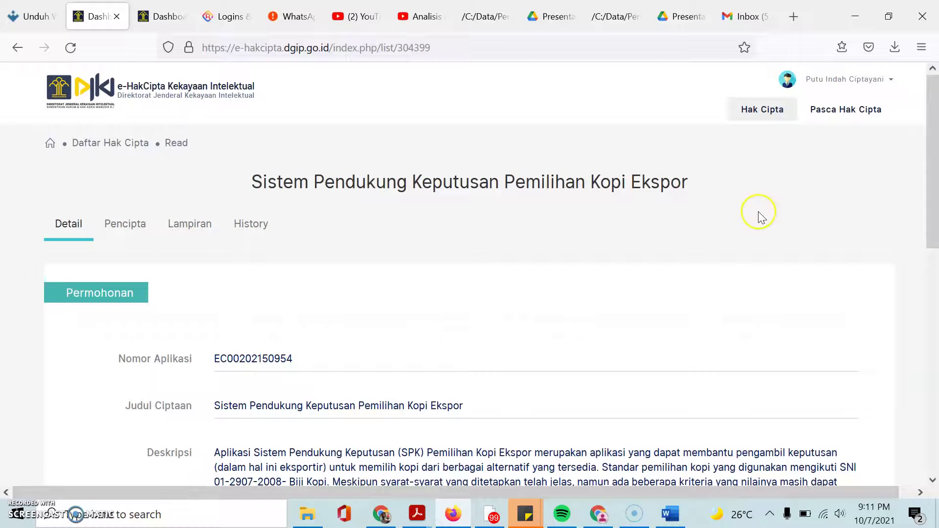
Step: Return to the Daftar Ciptaan list and check the Status Pembayaran and Status Penerimaan of the Kopi Ekspor application
left_click(762, 118)
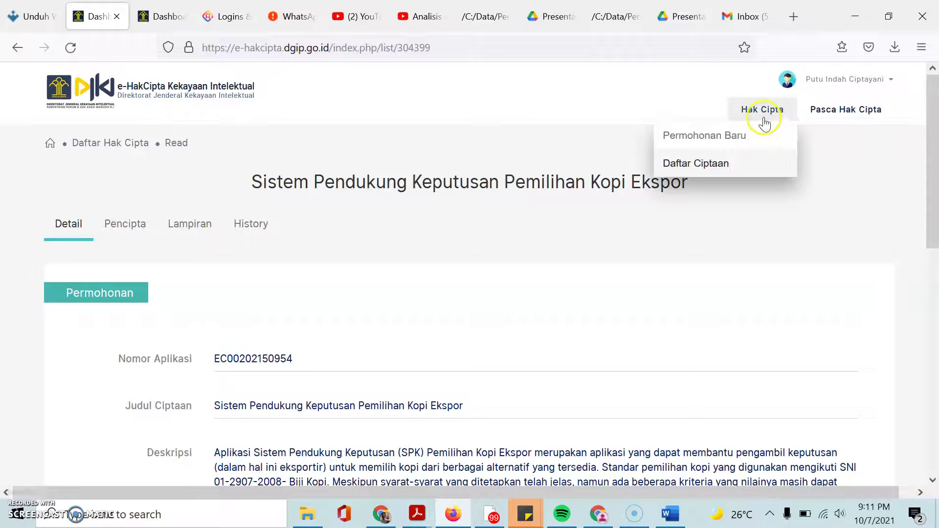
left_click(695, 163)
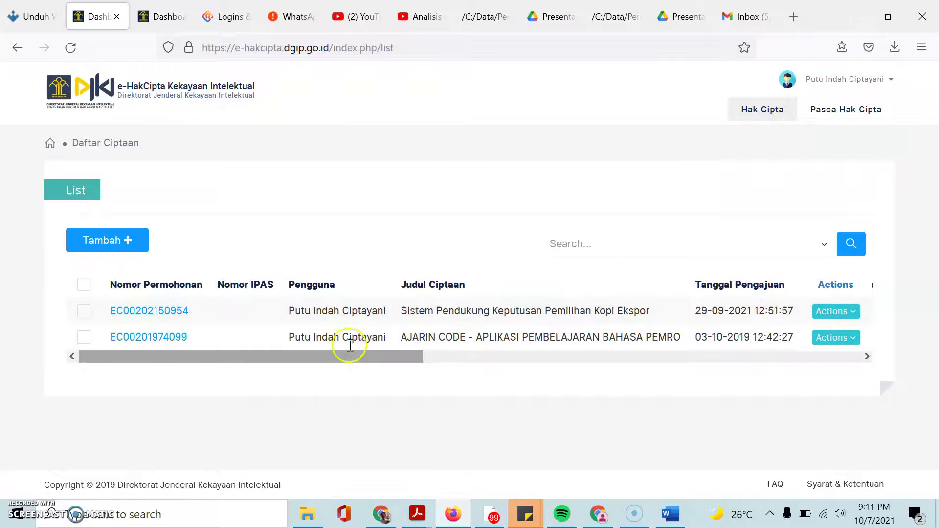
left_click_drag(343, 356, 606, 357)
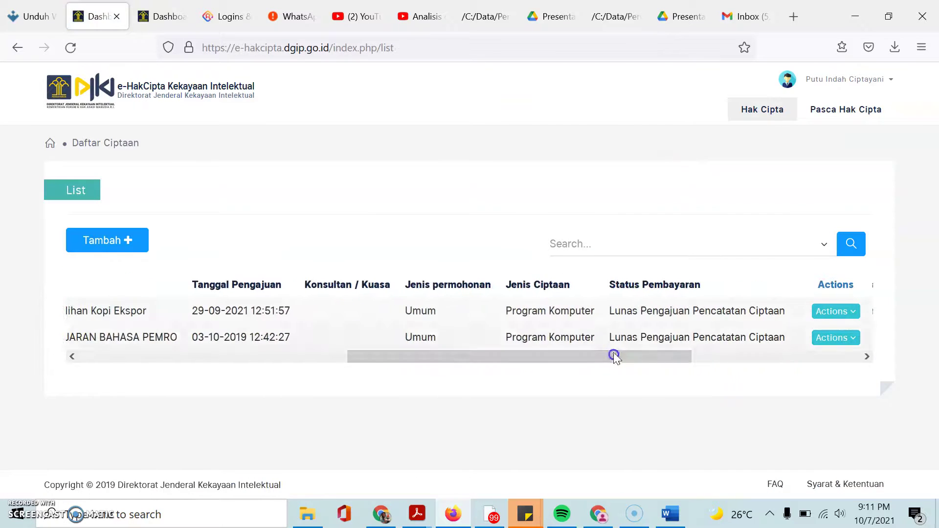
left_click_drag(611, 310, 649, 311)
left_click(612, 314)
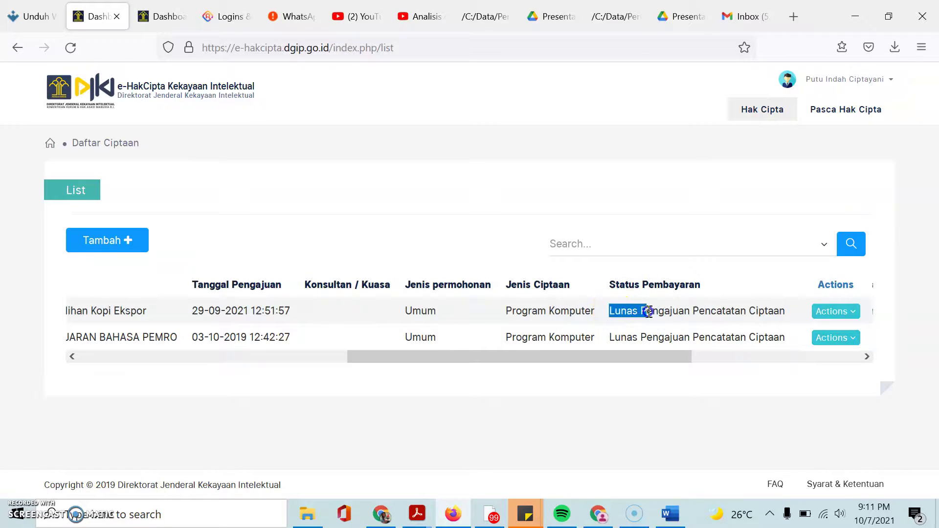
left_click(647, 311)
left_click_drag(597, 360, 672, 351)
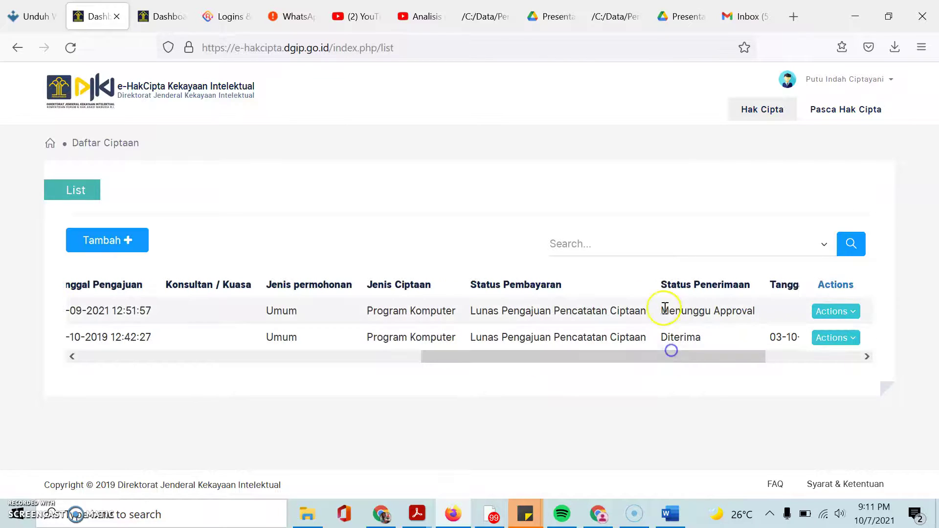
left_click_drag(660, 311, 761, 311)
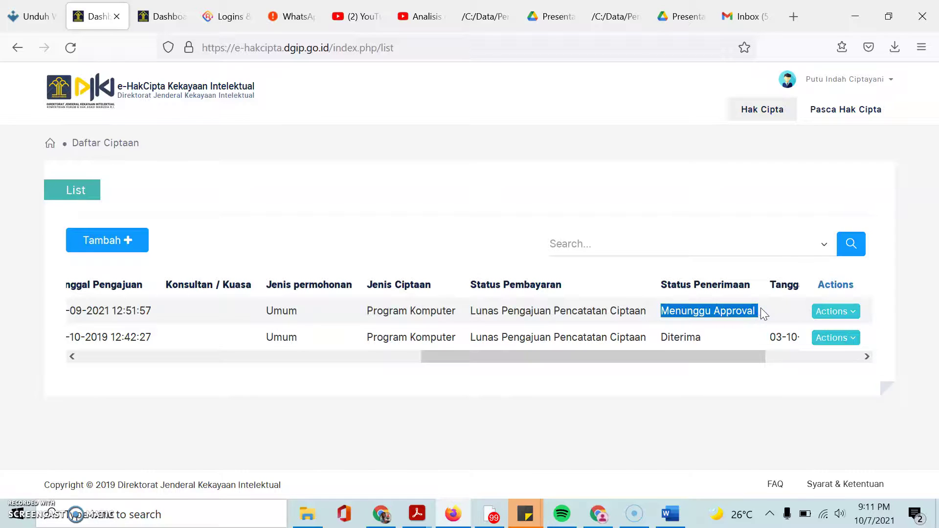
left_click(677, 352)
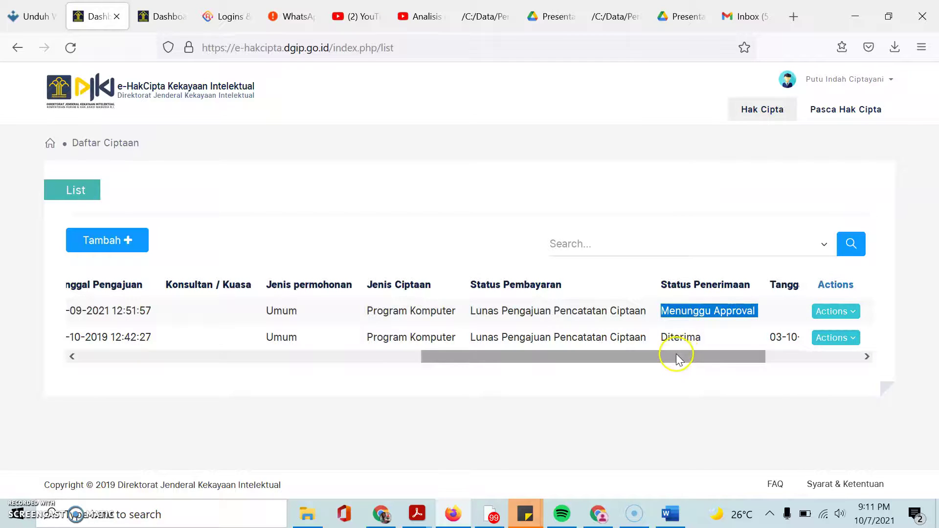
Step: Check the Status Penerimaan and Tanggal Diterima columns for the AJARIN CODE application in the Daftar Ciptaan list
left_click(677, 354)
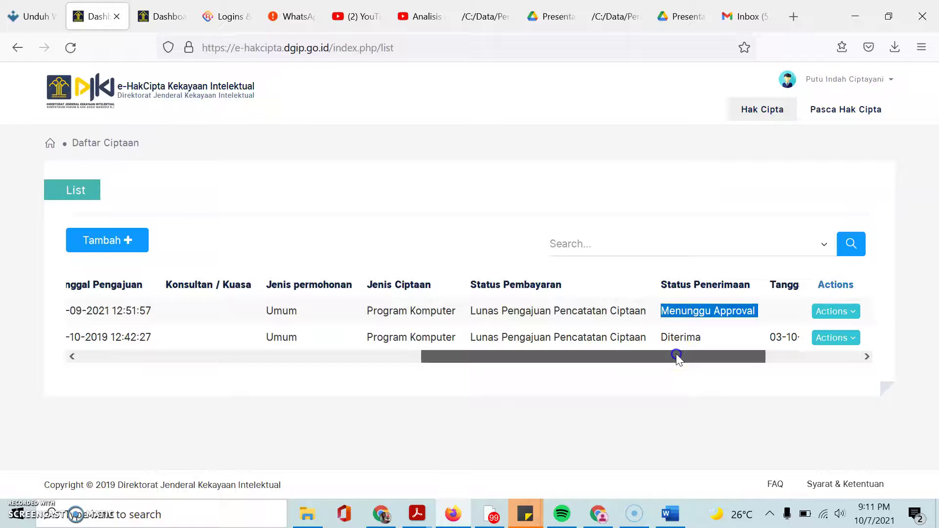
left_click_drag(676, 354, 703, 352)
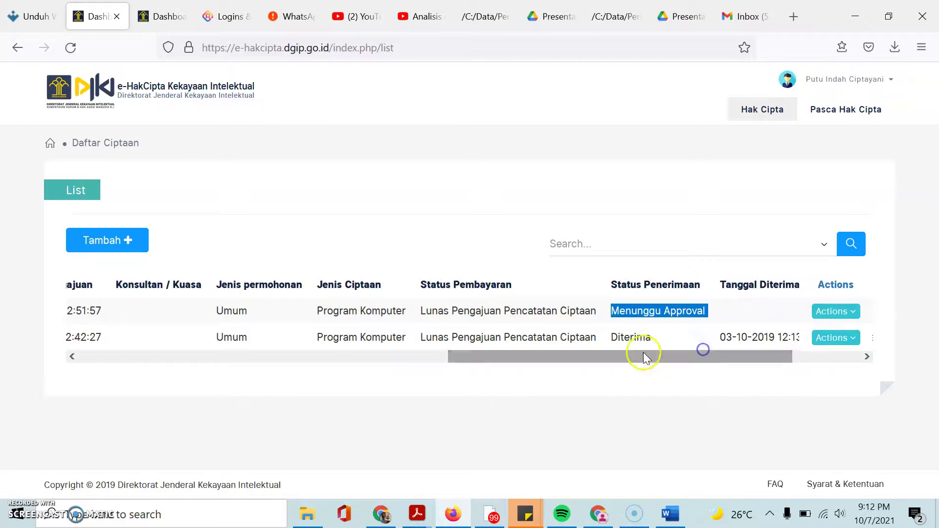
left_click(614, 337)
Step: Open the AJARIN CODE - APLIKASI PEMBELAJARAN BAHASA PEMROGRAMAN ONLINE application and open its Sertifikat PDF with Firefox
left_click_drag(614, 337, 164, 367)
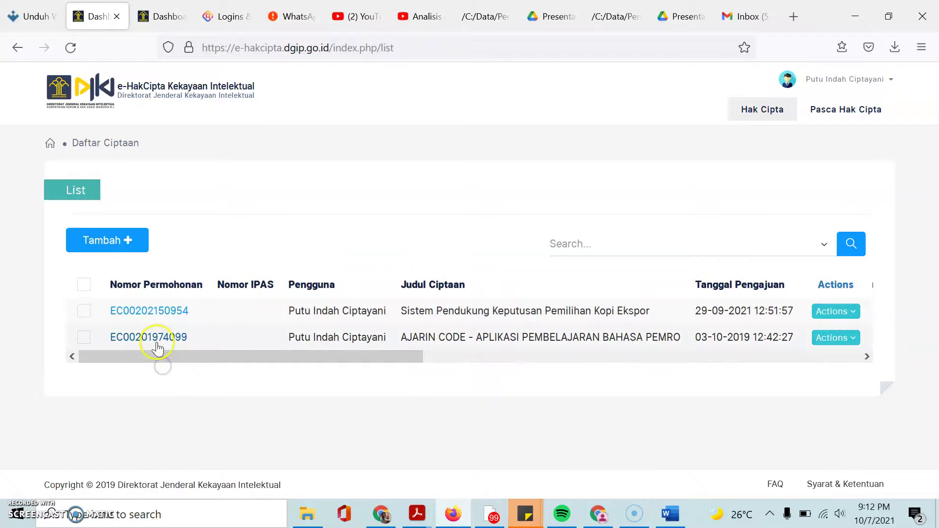
left_click(157, 342)
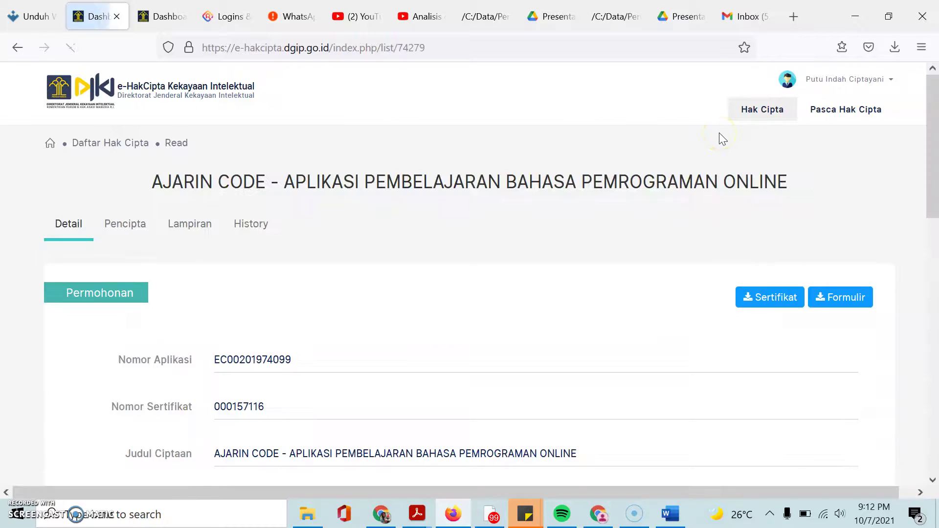
left_click(771, 304)
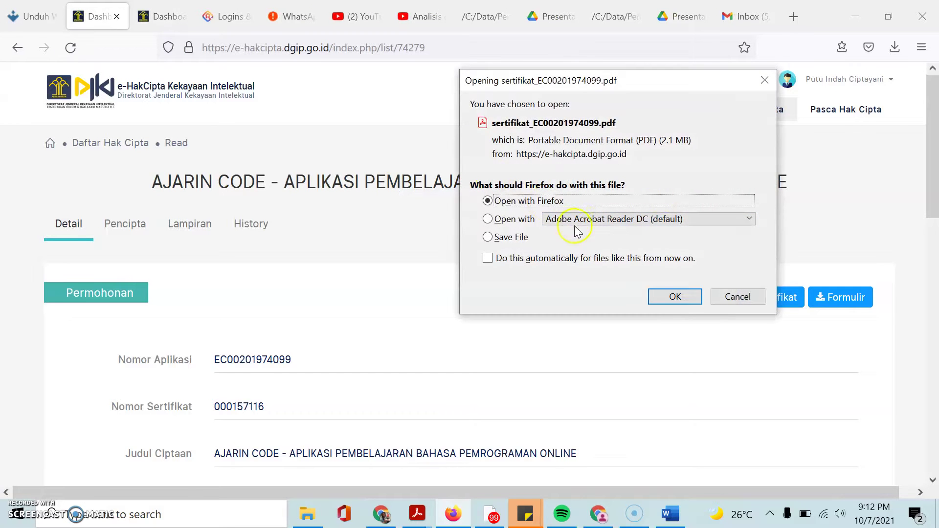
left_click(659, 297)
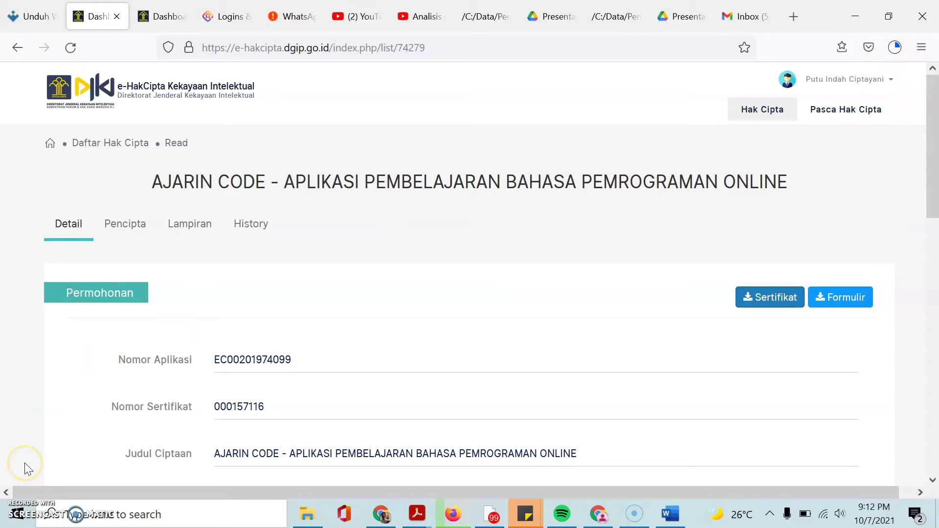
Step: Read through both pages of the Surat Pencatatan Ciptaan certificate, including the Lampiran Pencipta and Pemegang tables, and return to its beginning
scroll(369, 238, "down", 3)
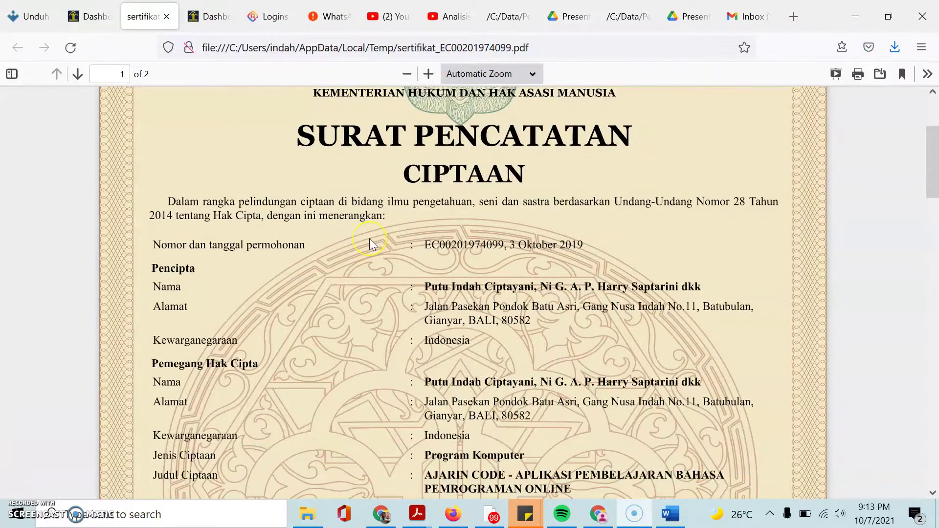
scroll(369, 239, "down", 15)
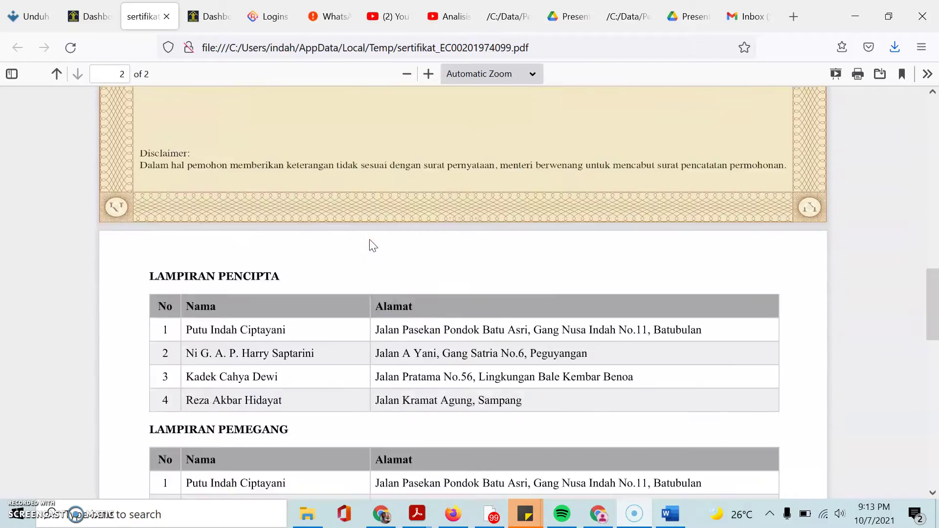
scroll(373, 246, "down", 10)
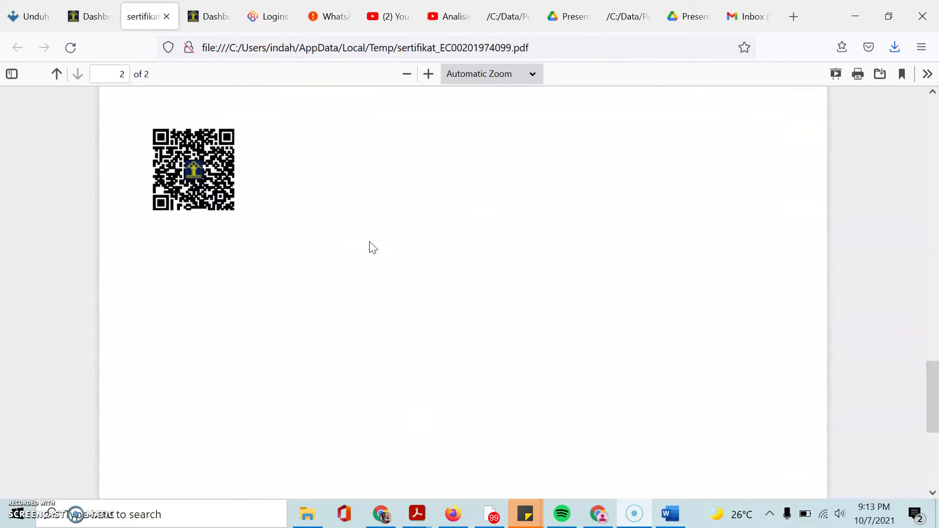
scroll(370, 242, "up", 12)
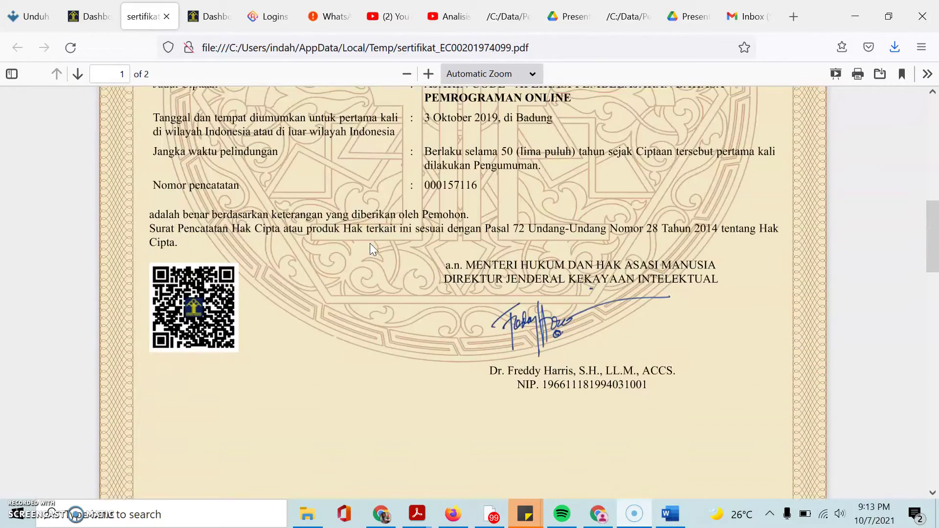
scroll(370, 242, "up", 10)
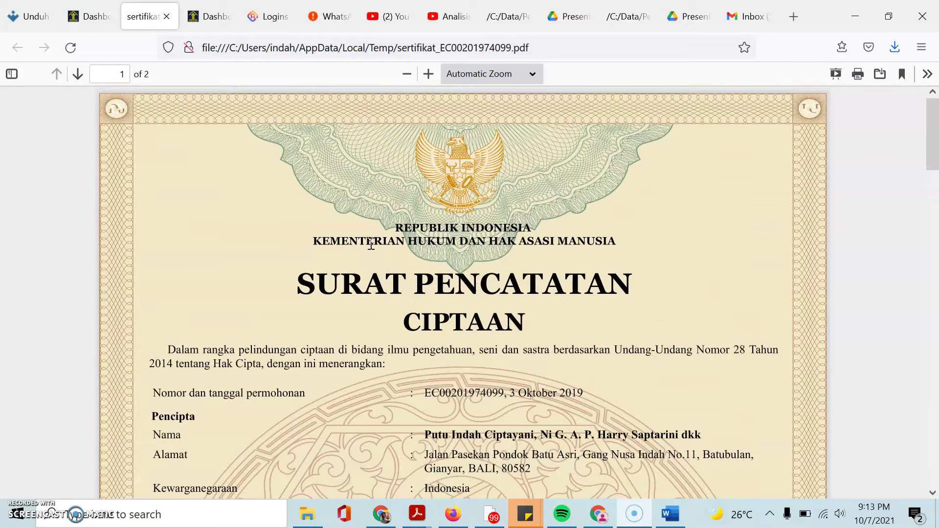